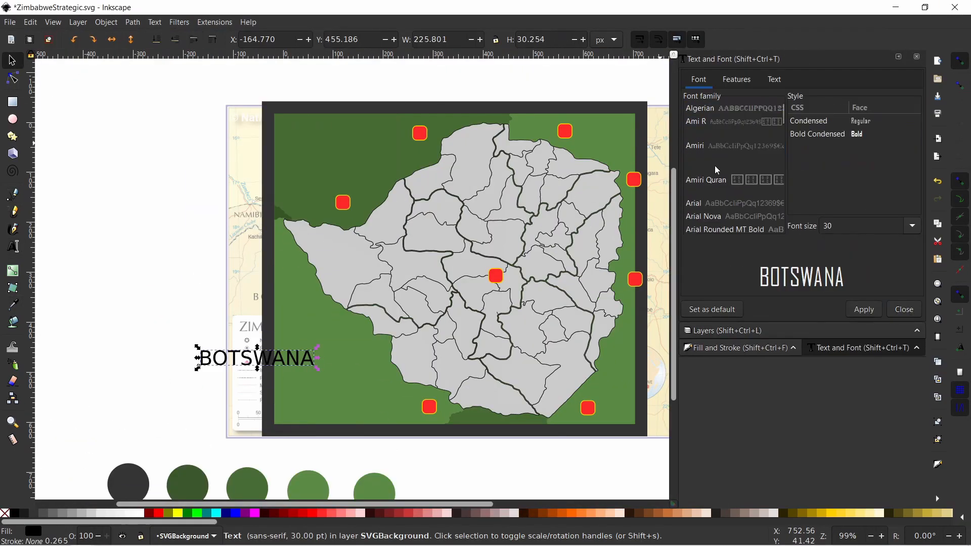
# Step: Choose a different font family for the BOTSWANA label
pyautogui.scroll(-10, 717, 170)
pyautogui.click(705, 191)
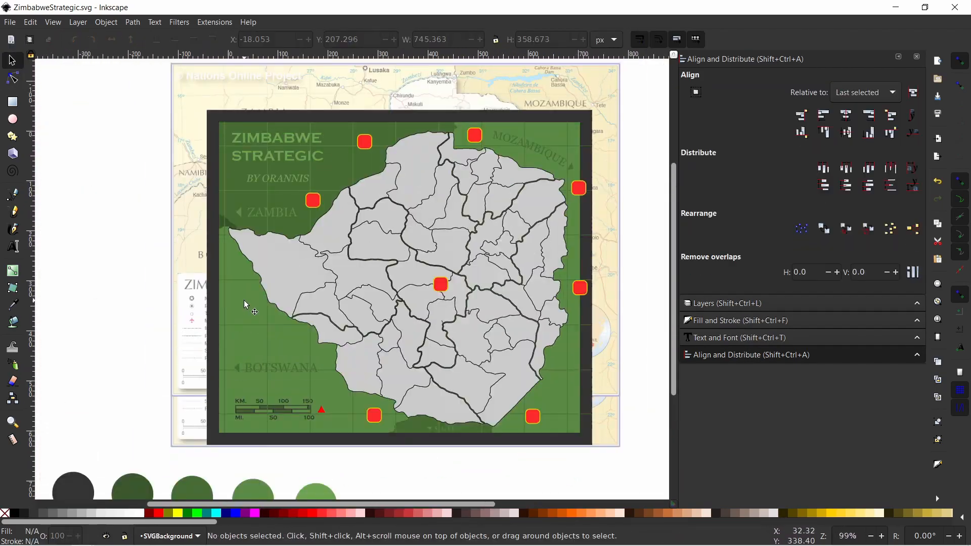
pyautogui.click(175, 37)
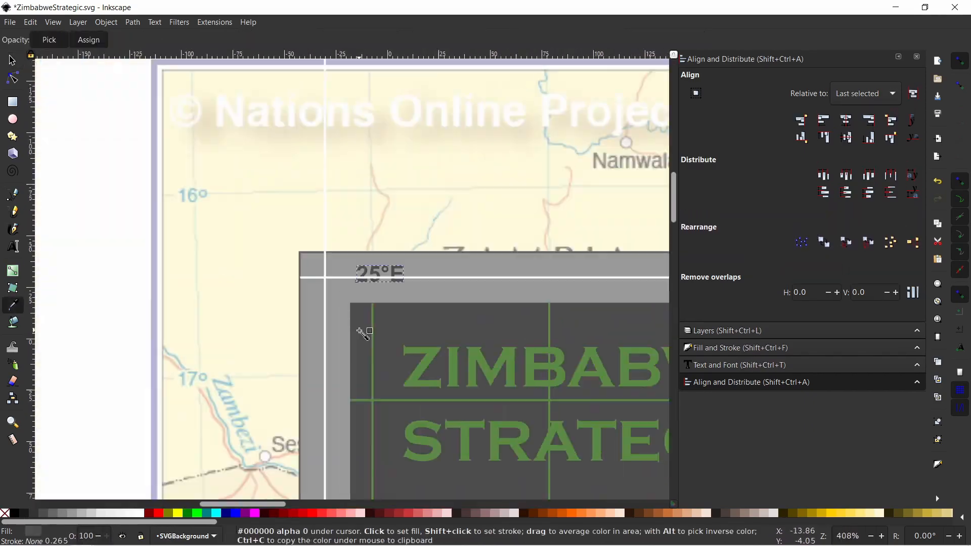
pyautogui.click(855, 315)
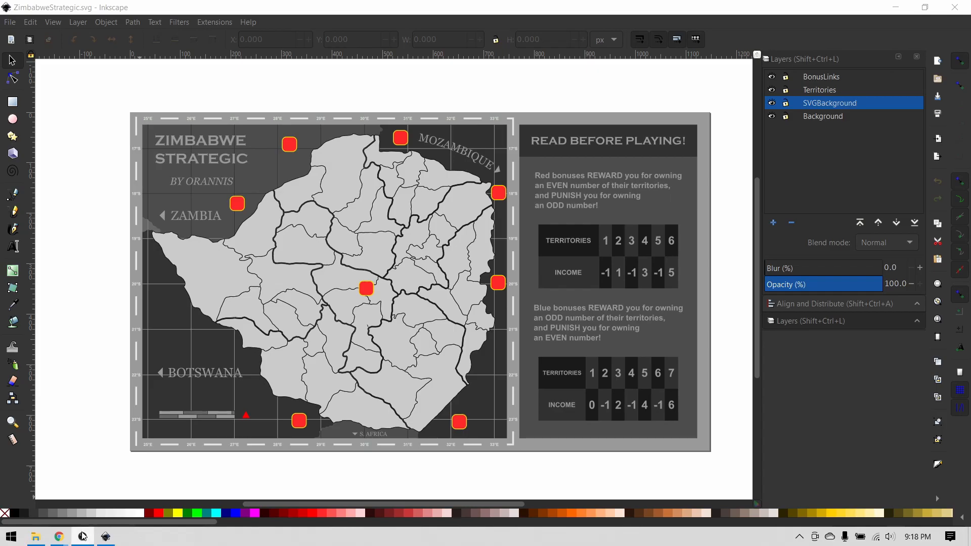
# Step: Switch to the Warzone site in Chrome and open the wiki's Map Making guide on uploading an SVG
pyautogui.moveTo(59, 536)
pyautogui.click(131, 490)
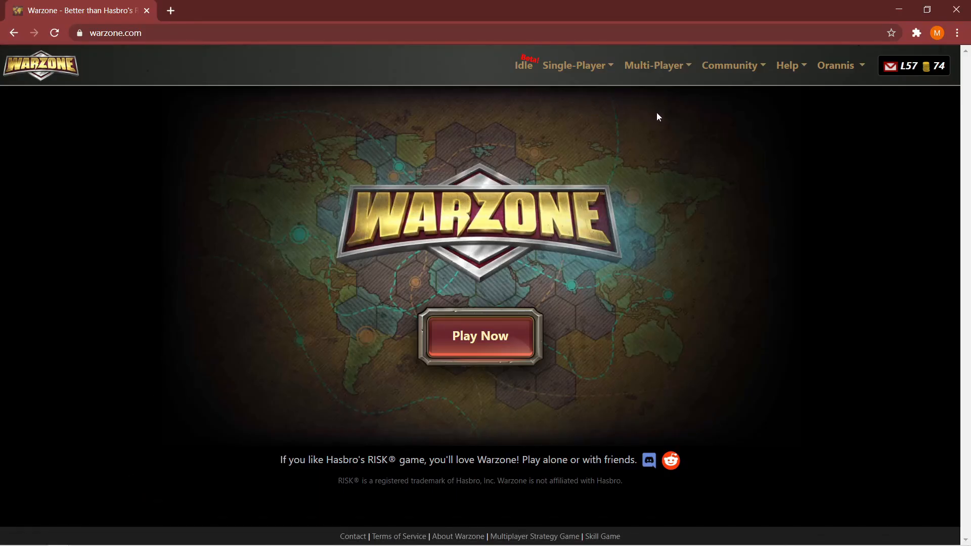
pyautogui.moveTo(652, 67)
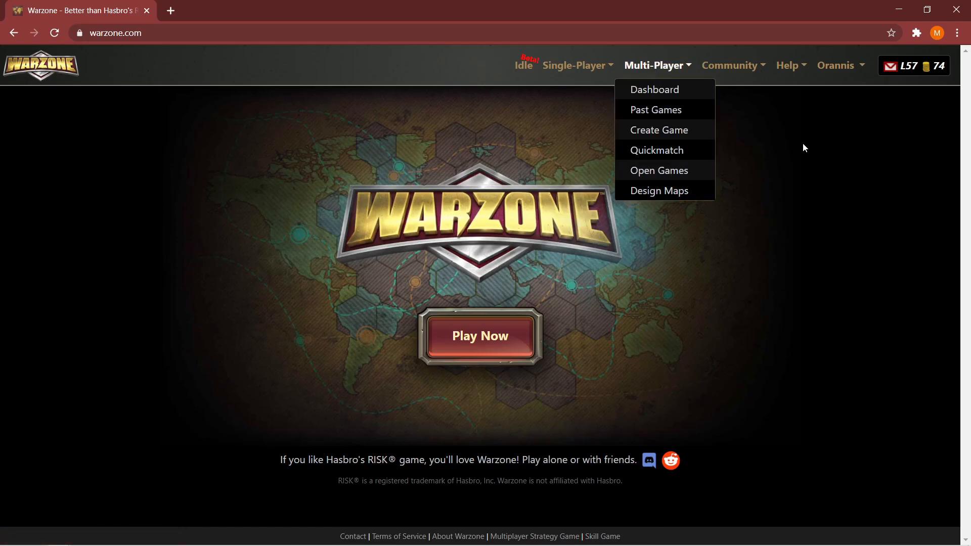
pyautogui.moveTo(791, 68)
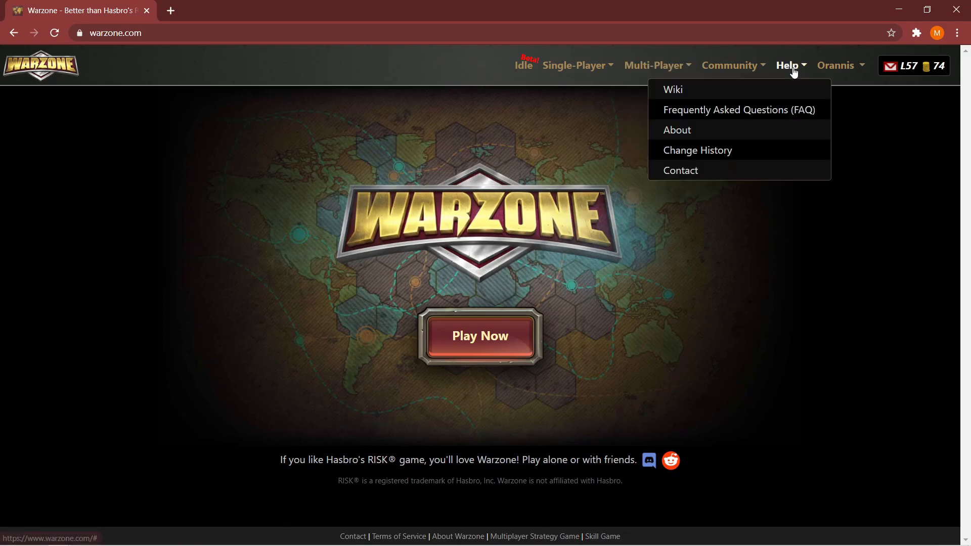
pyautogui.click(759, 93)
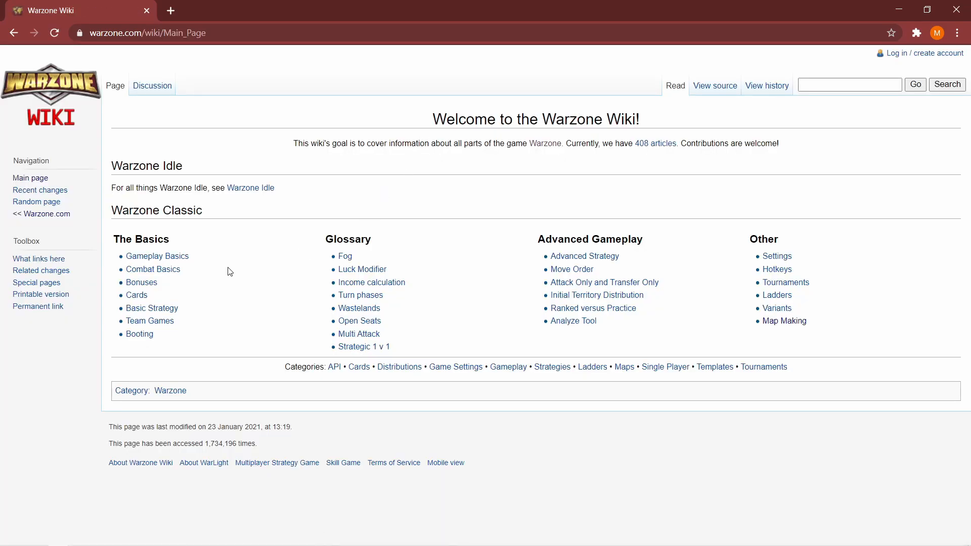
pyautogui.click(794, 321)
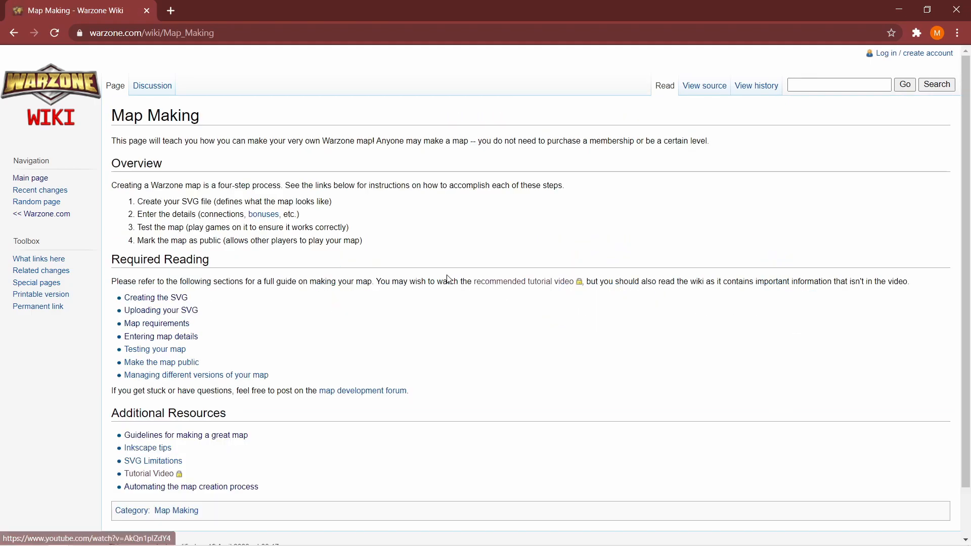
pyautogui.click(176, 311)
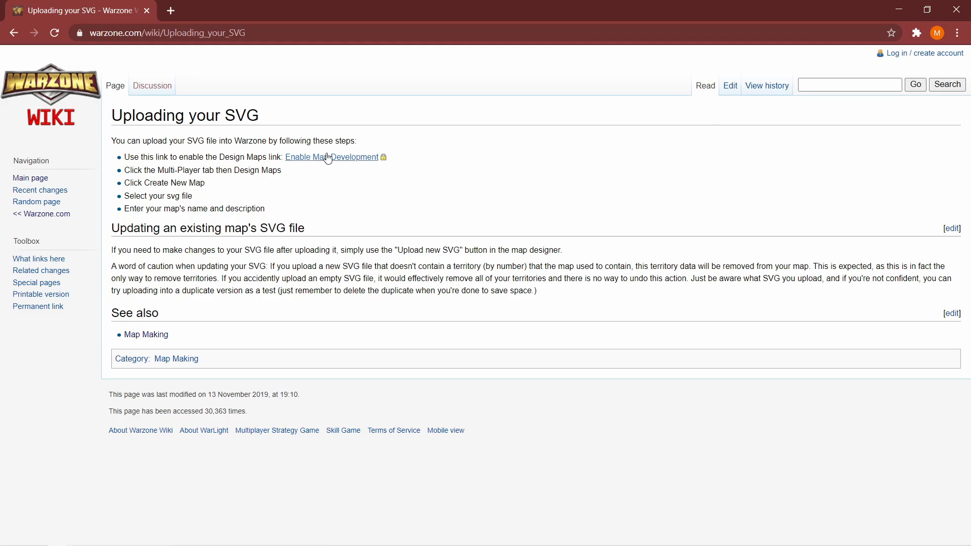
# Step: Enable map development for the account and open the Design Maps page
pyautogui.click(344, 158)
pyautogui.click(665, 67)
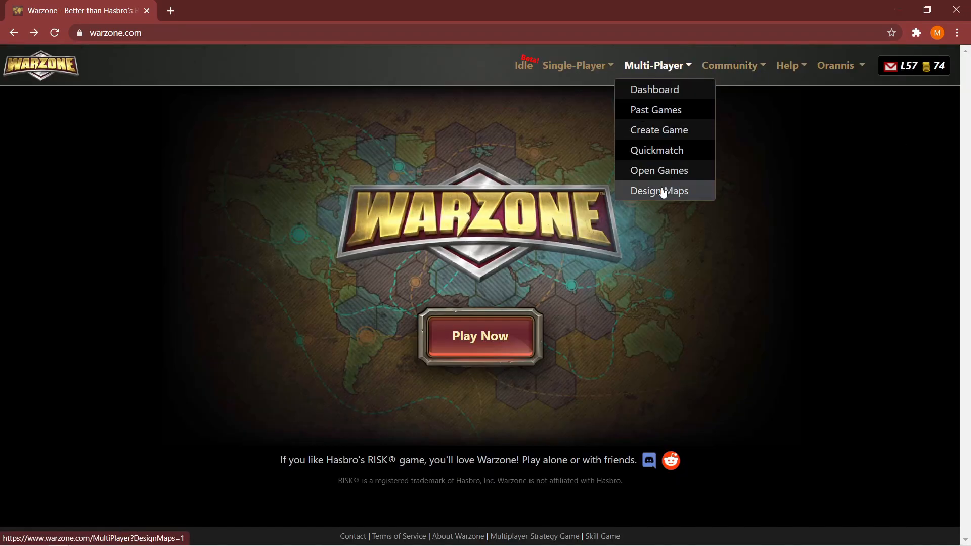
pyautogui.click(662, 191)
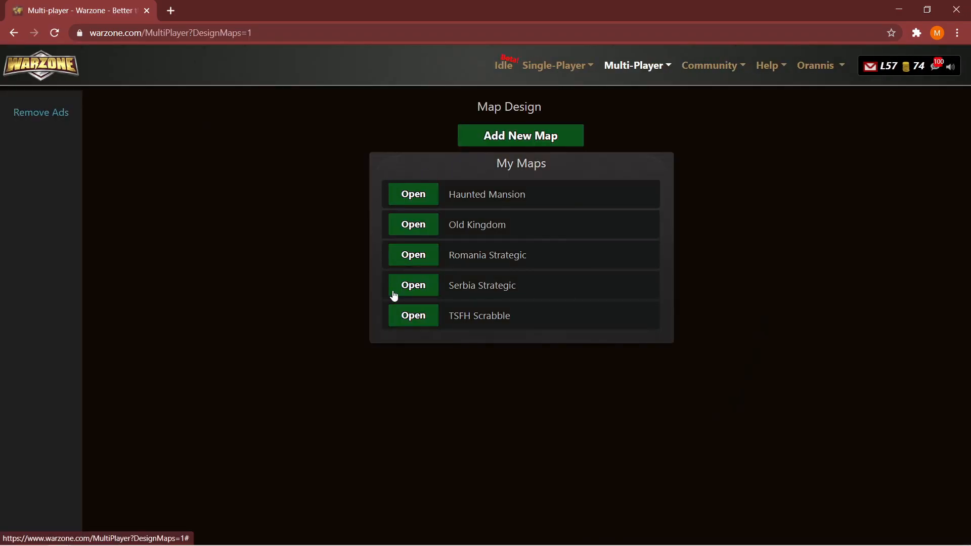
# Step: Add a new map from the ZimbabweStrategic SVG file and name it Zimbabwe
pyautogui.click(498, 147)
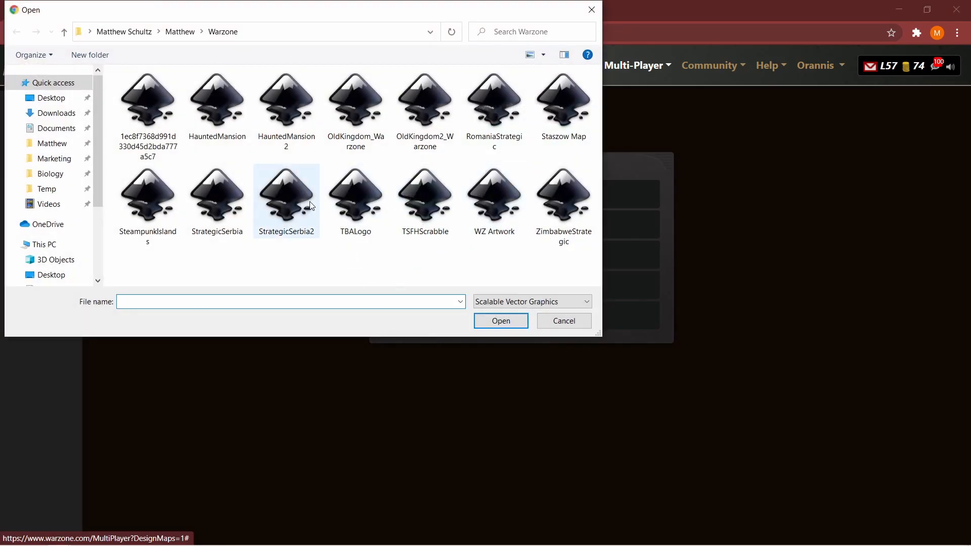
pyautogui.doubleClick(552, 212)
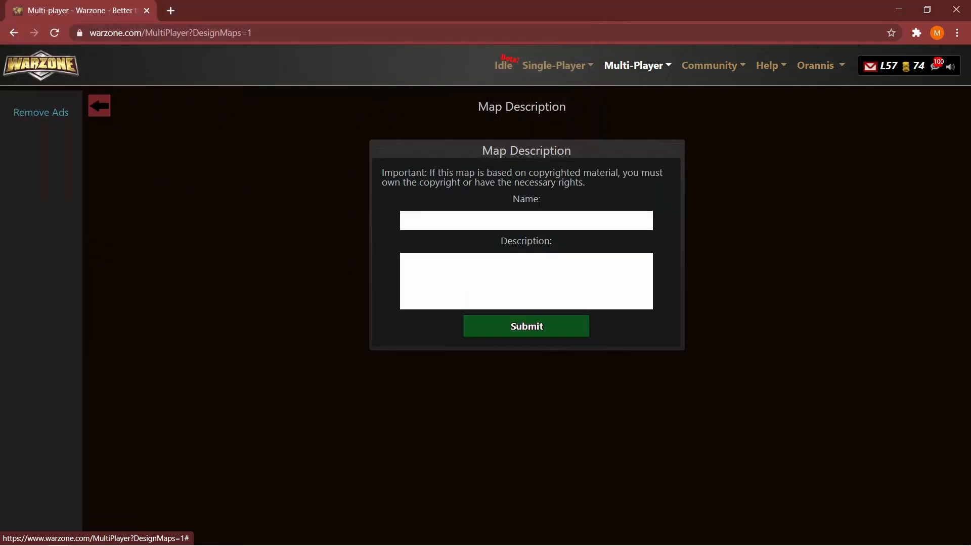
pyautogui.click(446, 217)
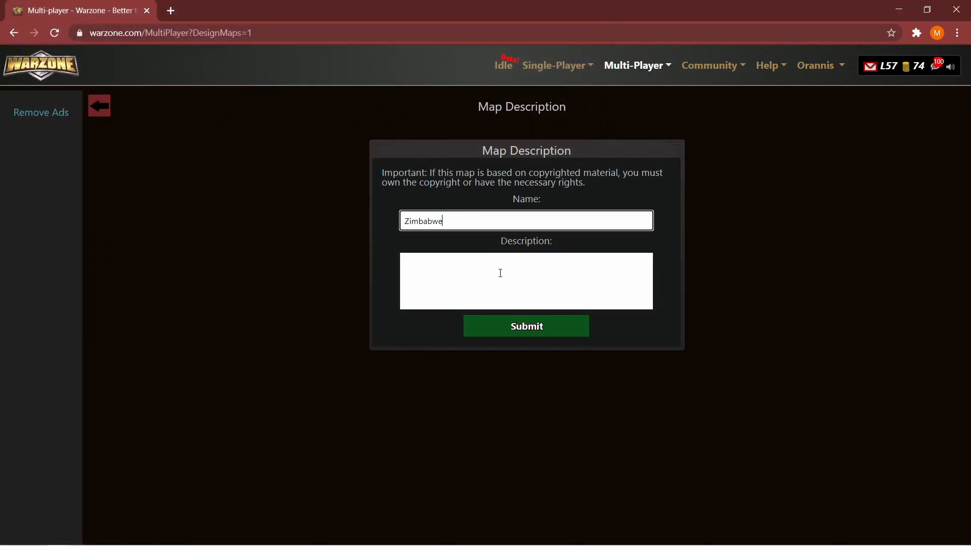
pyautogui.click(507, 328)
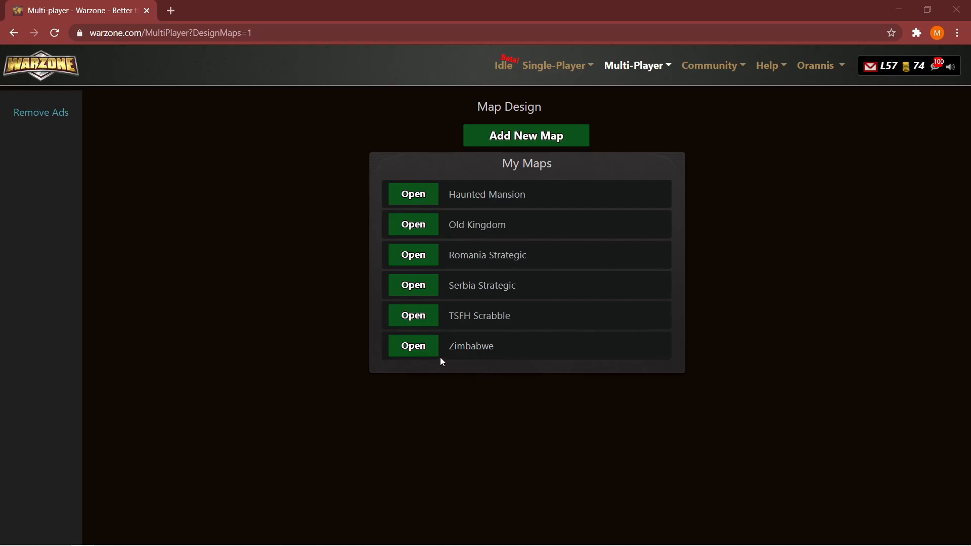
# Step: Open version 1.0 of the Zimbabwe map in the map designer, keeping its version number
pyautogui.click(429, 348)
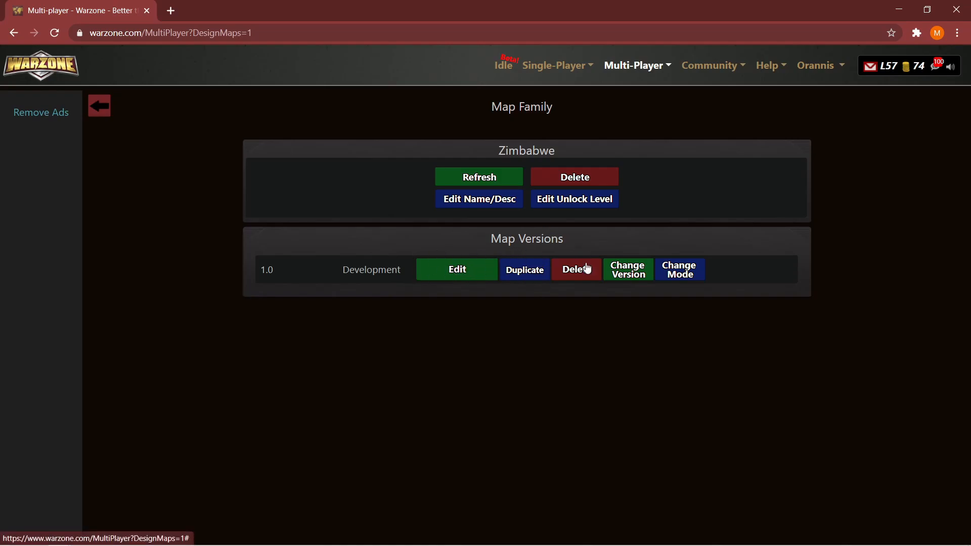
pyautogui.click(621, 272)
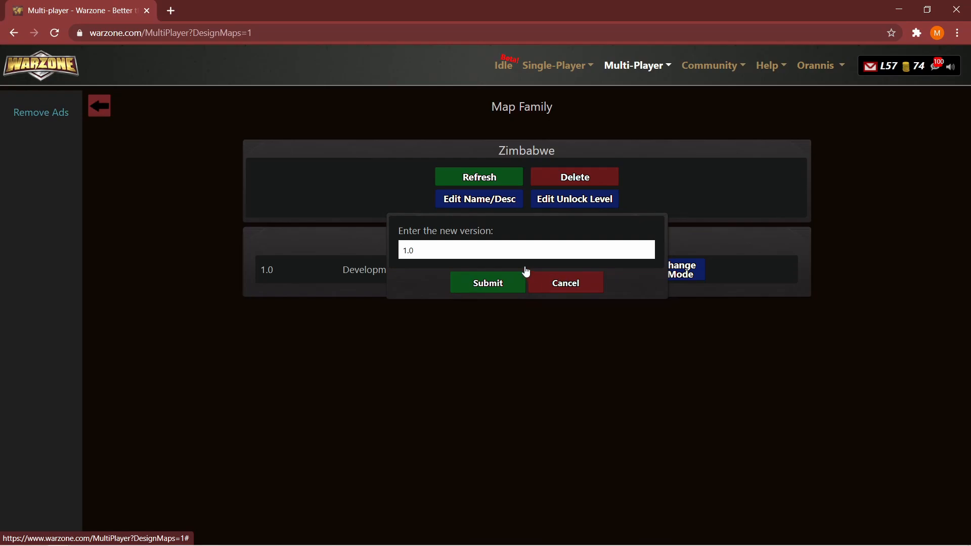
pyautogui.click(551, 288)
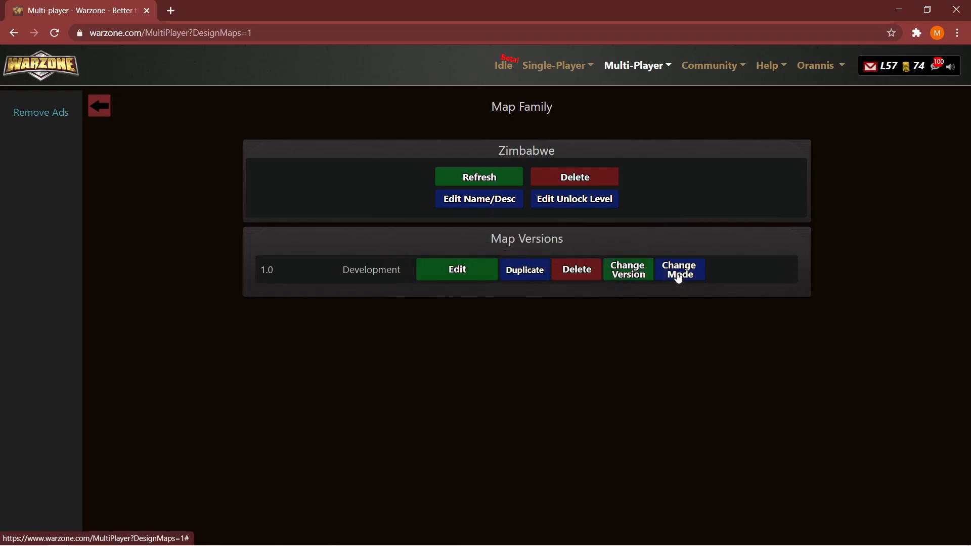
pyautogui.click(469, 278)
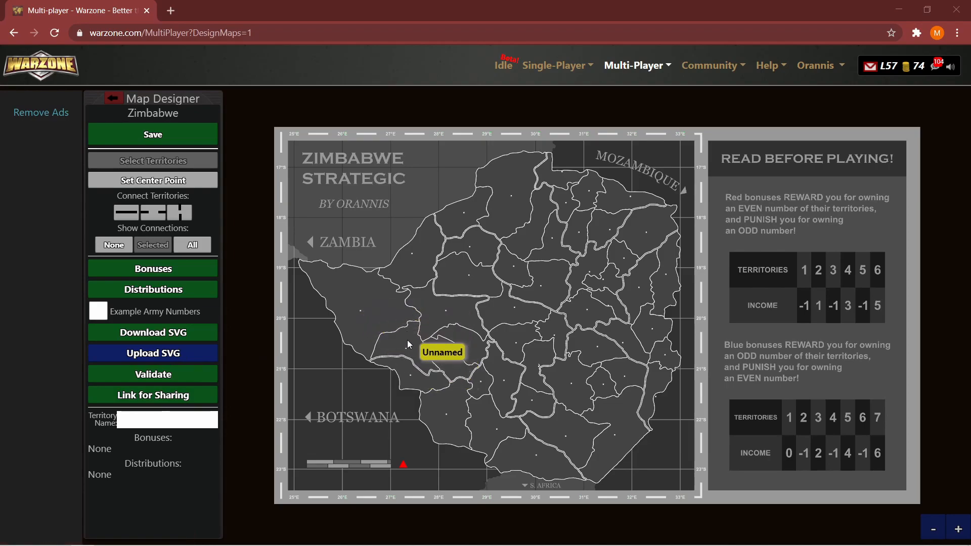
# Step: Turn on example army numbers for the Zimbabwe map's territories
pyautogui.scroll(1, 369, 321)
pyautogui.scroll(-1, 333, 308)
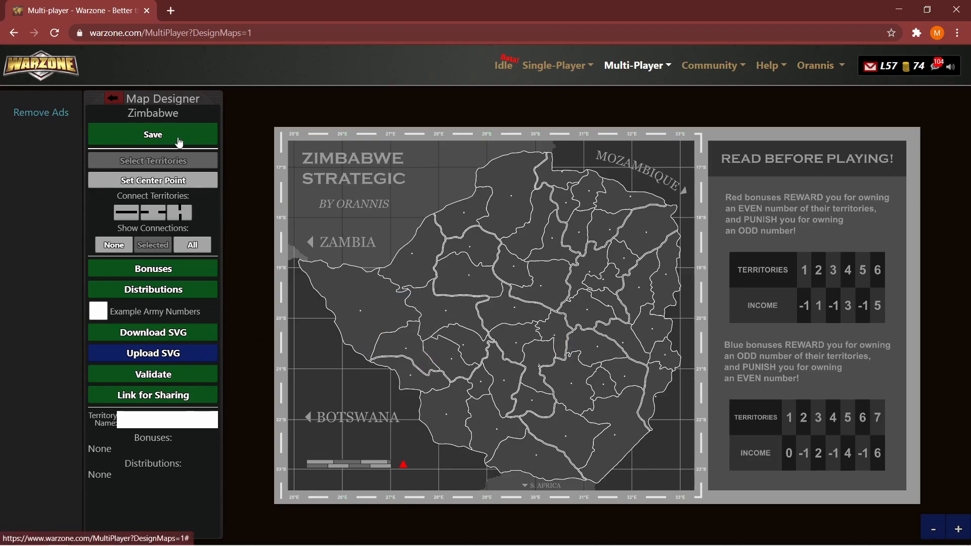
pyautogui.click(94, 316)
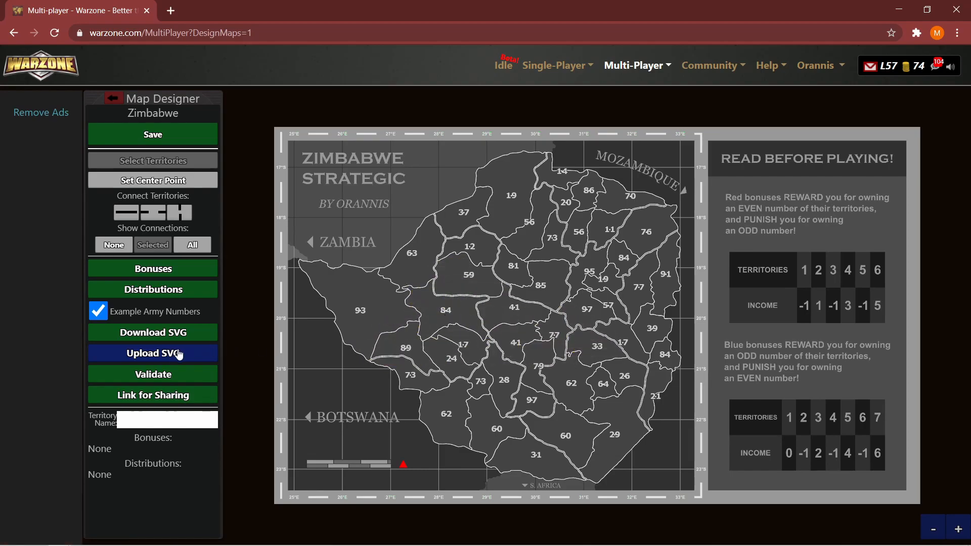
# Step: Copy the map's public sharing link and open it in a new browser tab
pyautogui.click(159, 398)
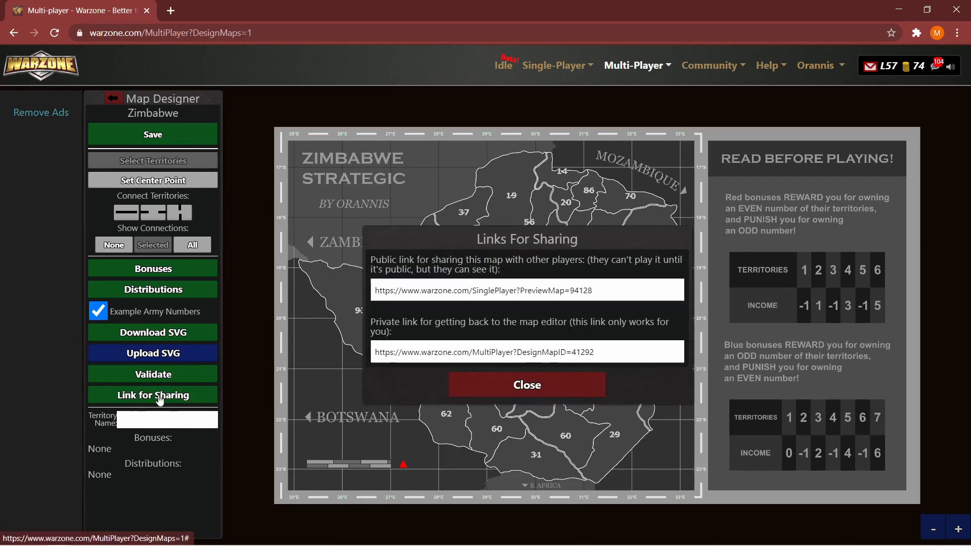
pyautogui.click(444, 296)
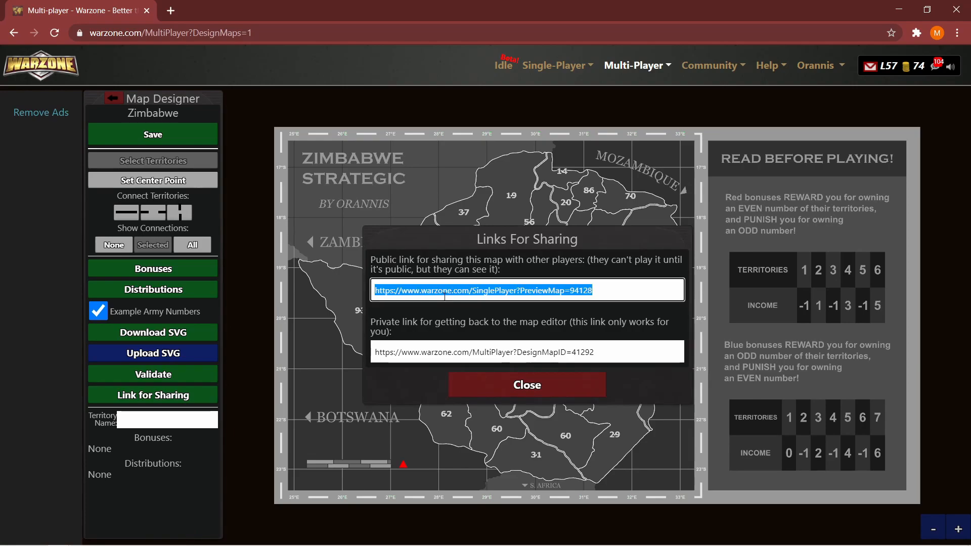
pyautogui.hotkey('ctrl', 'c')
pyautogui.hotkey('ctrl', 't')
pyautogui.hotkey('ctrl', 'v')
pyautogui.press('Return')
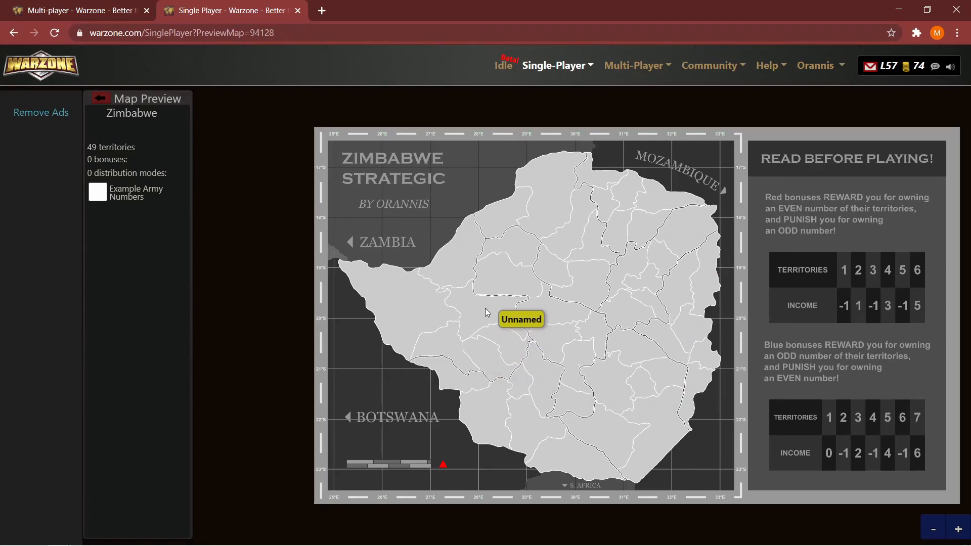
# Step: Examine the public preview of the Zimbabwe map, then close the preview and the sharing links
pyautogui.scroll(5, 487, 307)
pyautogui.scroll(-3, 503, 372)
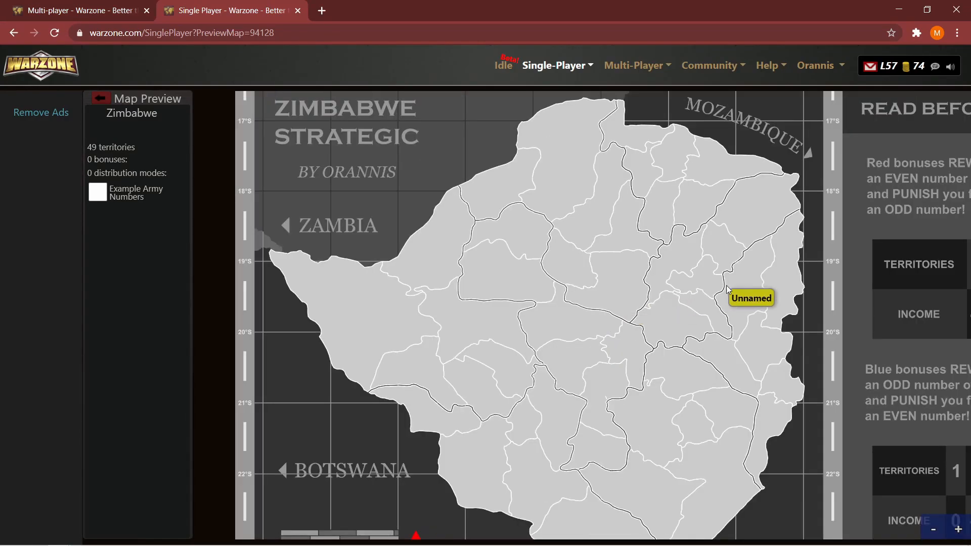
pyautogui.scroll(-3, 707, 289)
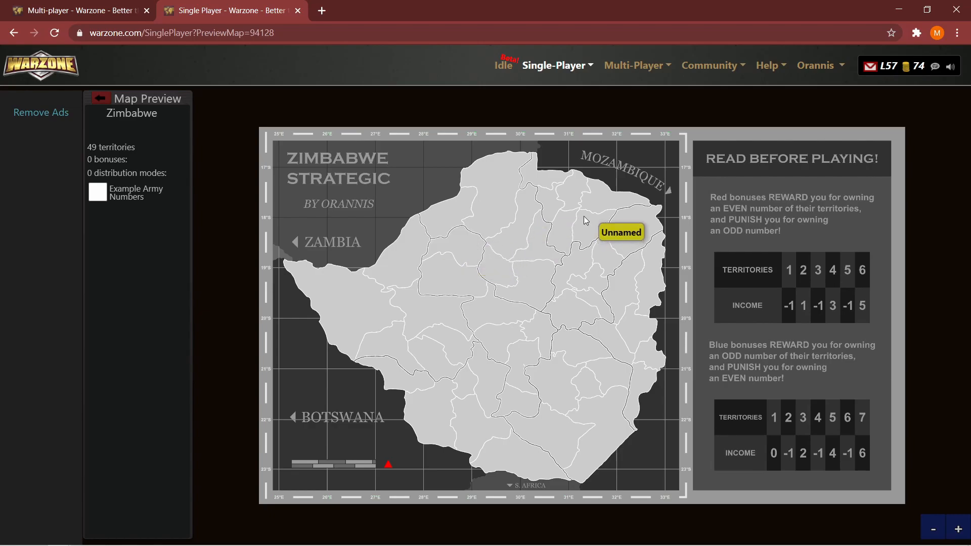
pyautogui.middleClick(210, 6)
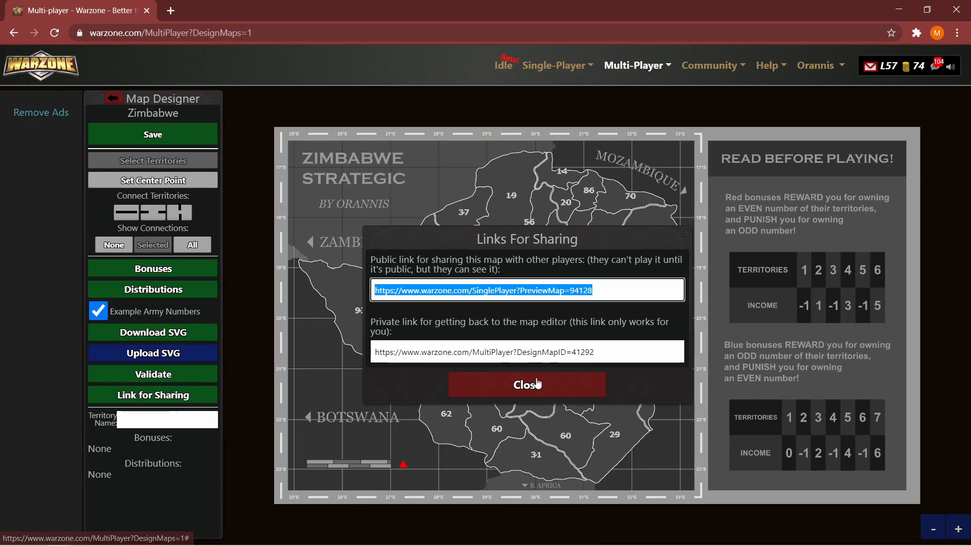
pyautogui.click(534, 398)
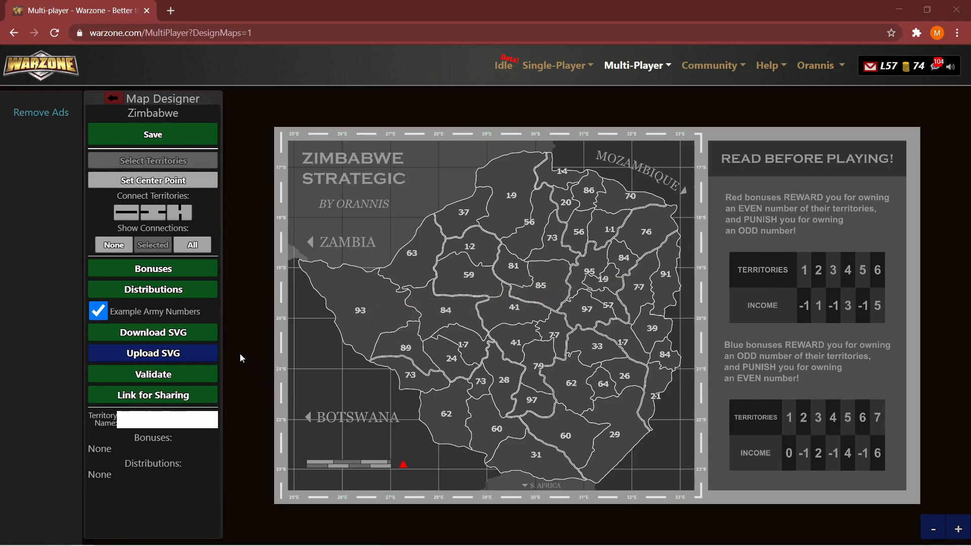
# Step: Add a bonus named Masvingo with 3 armies per turn and close the bonus list
pyautogui.click(177, 272)
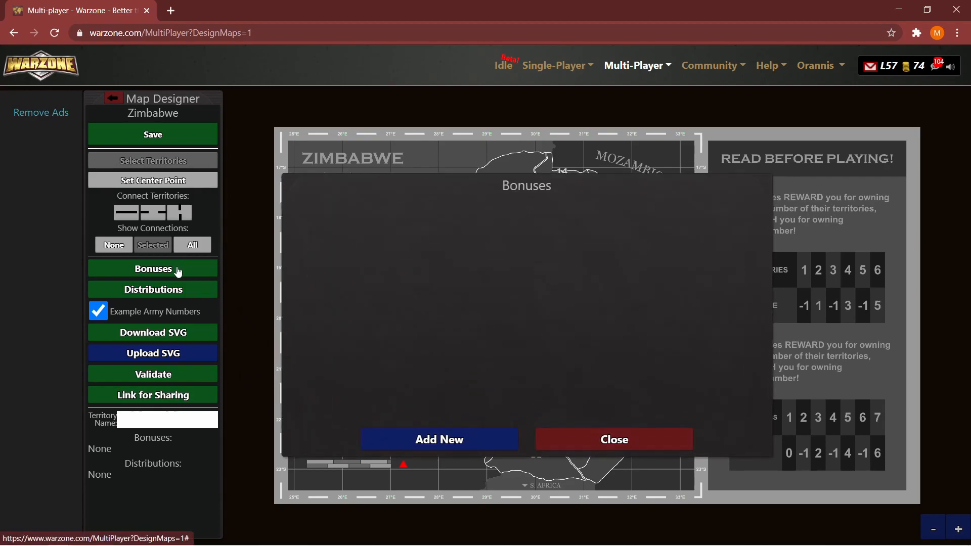
pyautogui.click(456, 442)
pyautogui.click(509, 292)
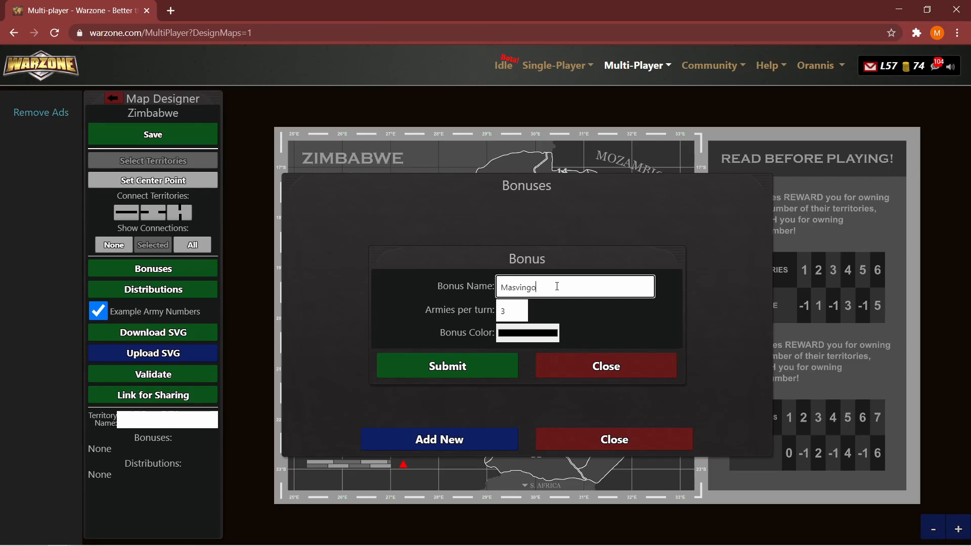
pyautogui.click(476, 373)
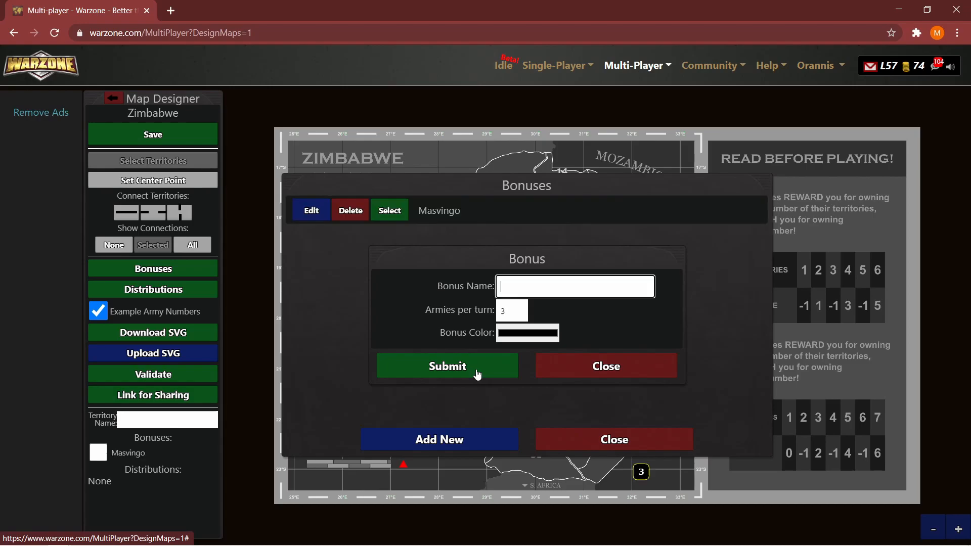
pyautogui.click(575, 364)
pyautogui.click(595, 430)
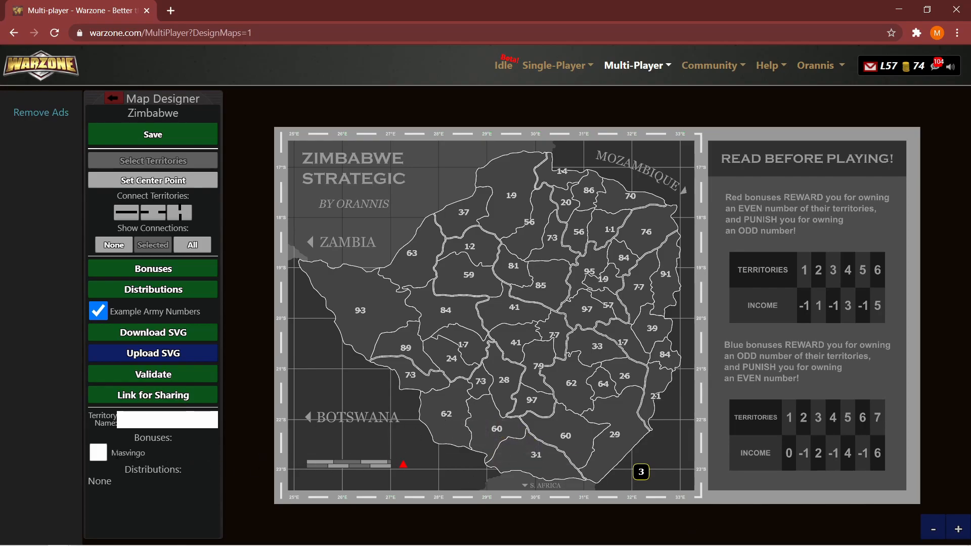
# Step: Review the Masvingo bonus's editable settings, close them without changes, and reposition the bonus list
pyautogui.click(150, 273)
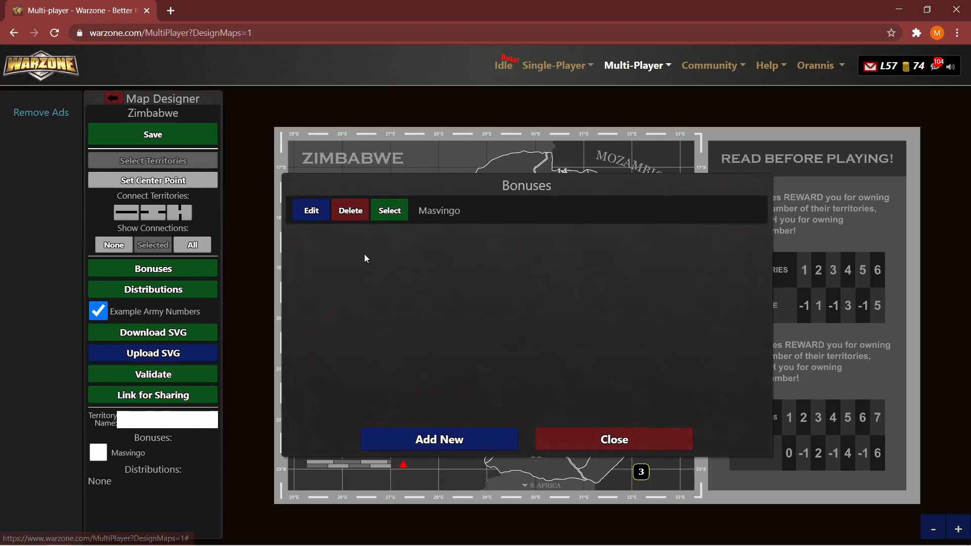
pyautogui.click(313, 211)
pyautogui.doubleClick(513, 316)
pyautogui.moveTo(554, 190); pyautogui.dragTo(753, 321)
pyautogui.click(610, 367)
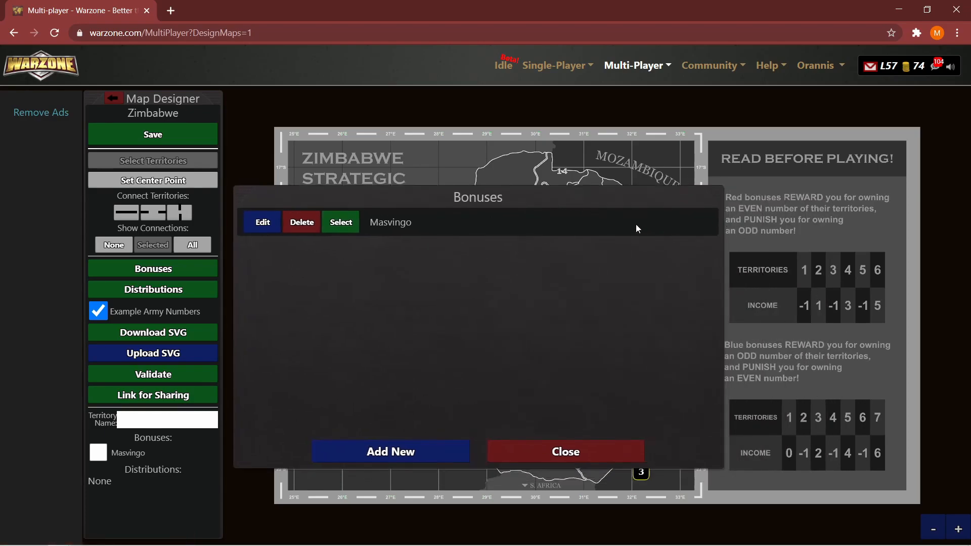
pyautogui.moveTo(611, 208); pyautogui.dragTo(688, 192)
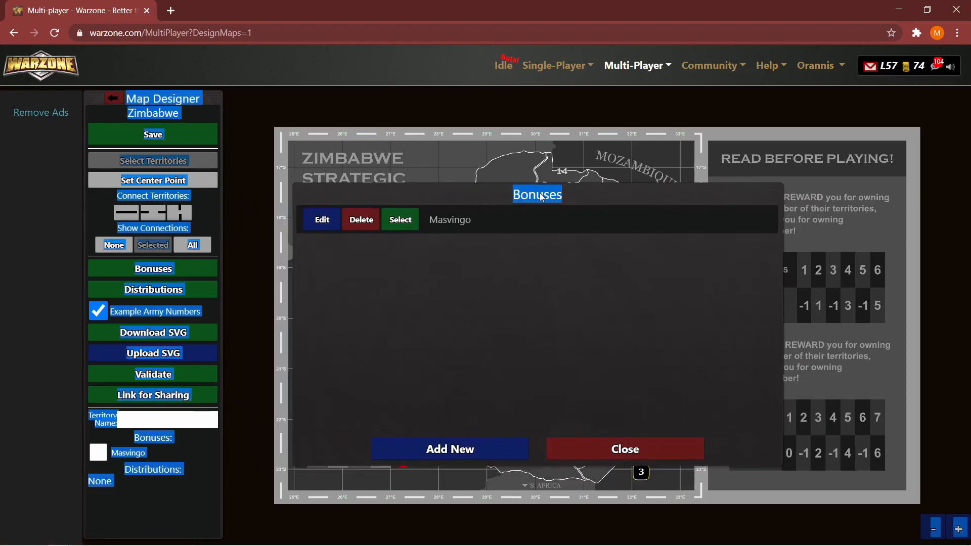
# Step: Reopen the Masvingo bonus, review its color choices, and close it and the bonus list without changes
pyautogui.click(569, 449)
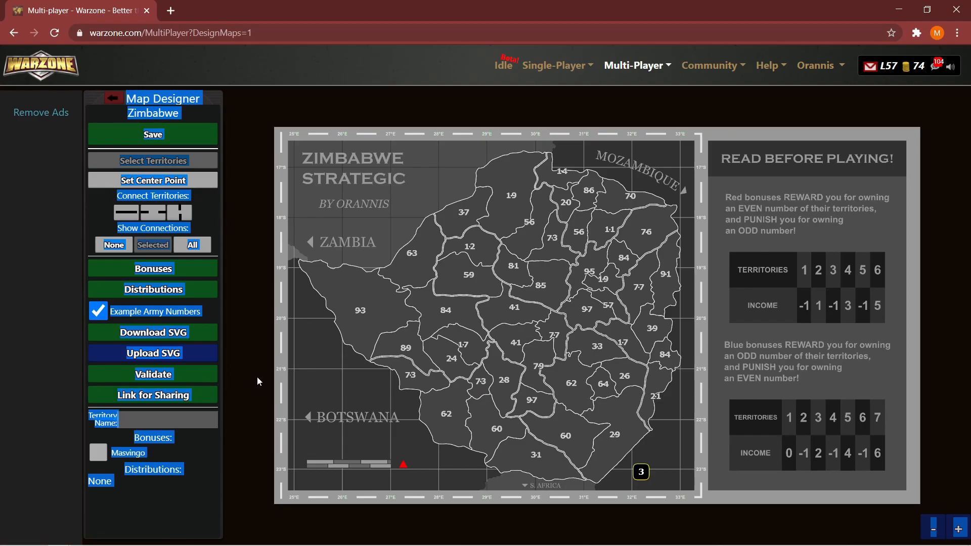
pyautogui.click(177, 272)
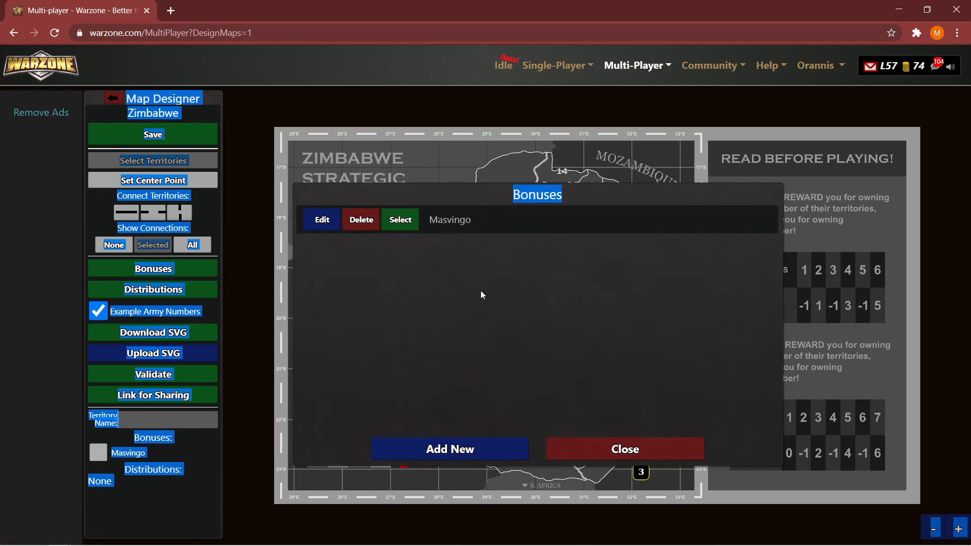
pyautogui.click(322, 221)
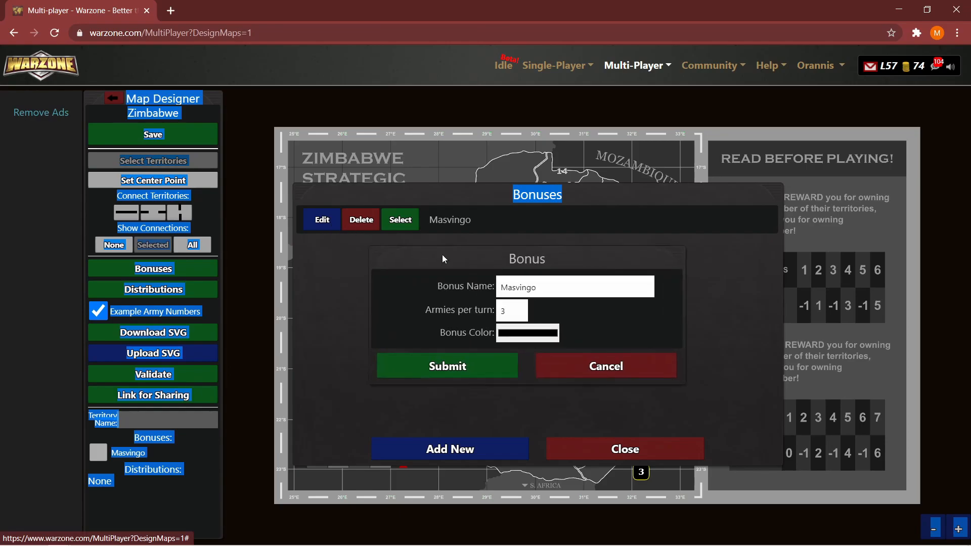
pyautogui.click(520, 337)
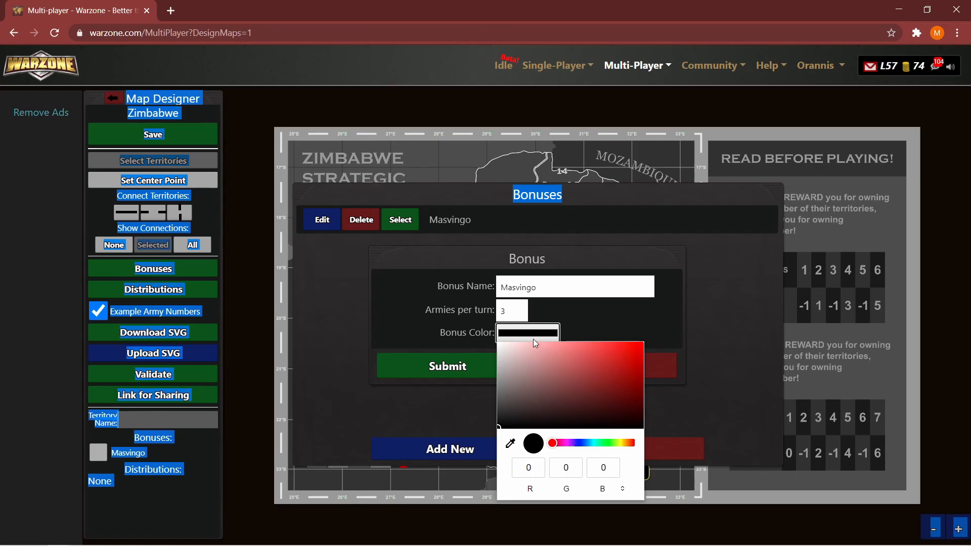
pyautogui.click(747, 376)
pyautogui.click(552, 337)
pyautogui.click(707, 329)
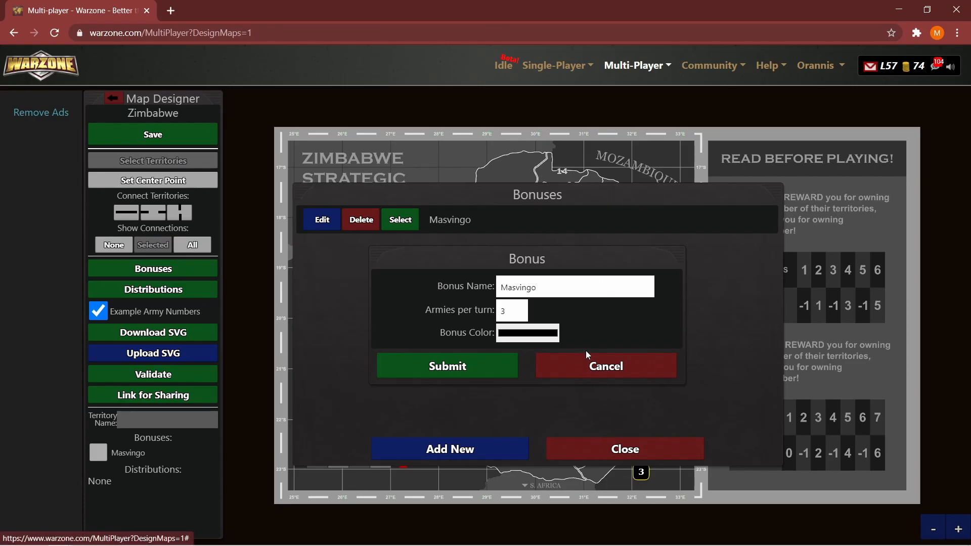
pyautogui.click(599, 374)
pyautogui.click(620, 443)
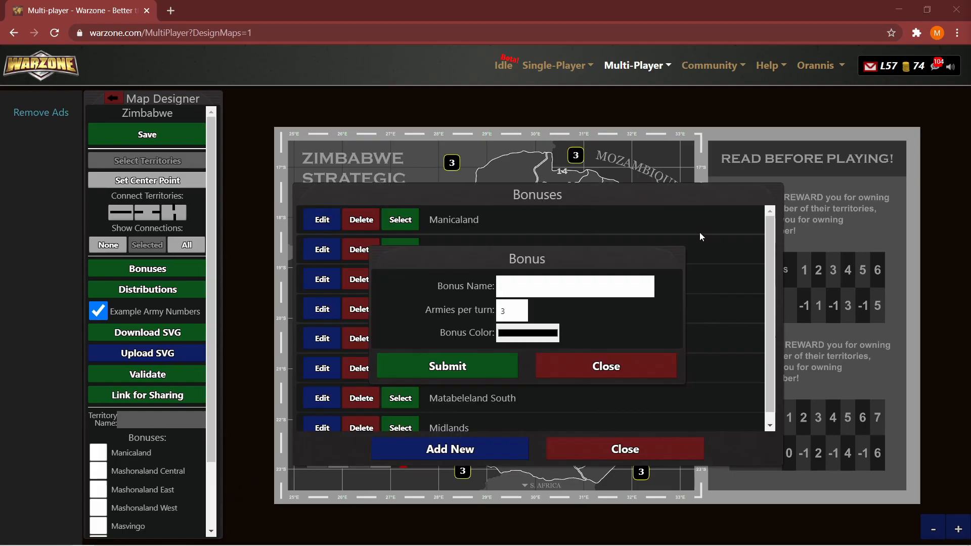
# Step: Close the empty bonus form and the bonus list to return to the map
pyautogui.click(595, 373)
pyautogui.click(592, 444)
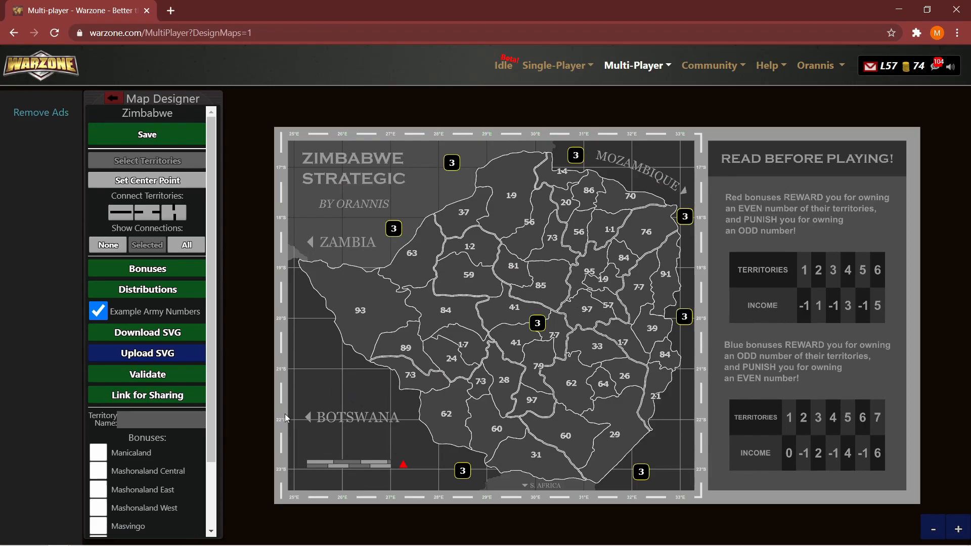
pyautogui.scroll(-1, 129, 419)
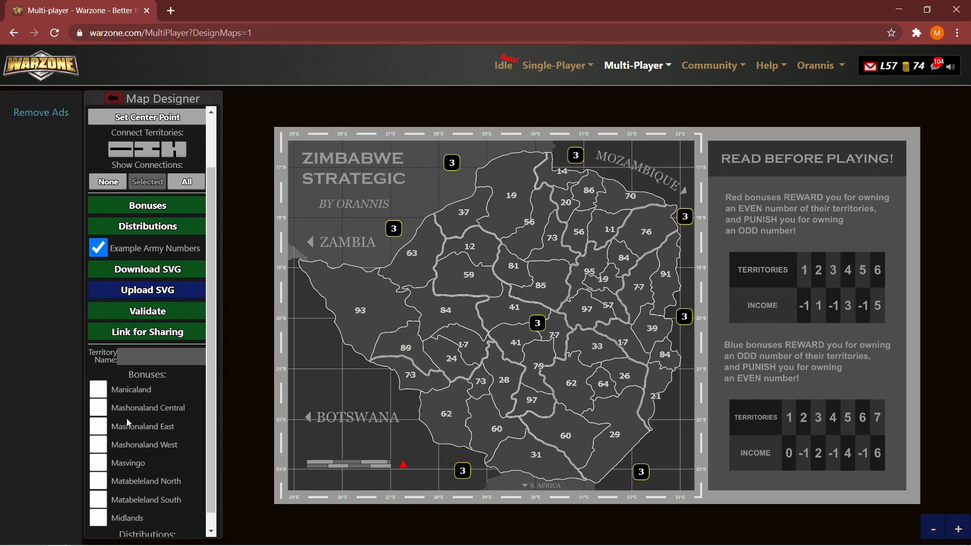
pyautogui.scroll(-1, 111, 461)
pyautogui.moveTo(388, 229)
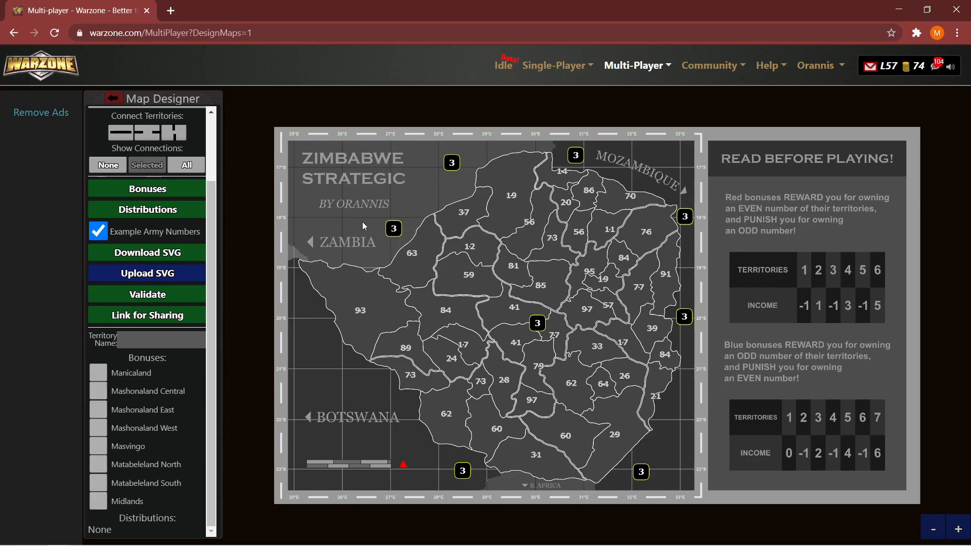
pyautogui.click(358, 314)
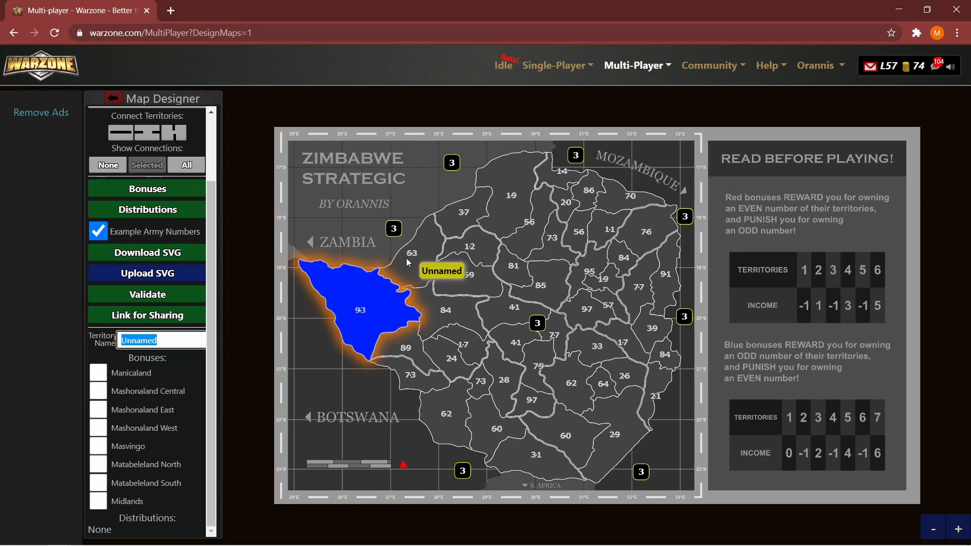
pyautogui.click(405, 258)
pyautogui.click(362, 263)
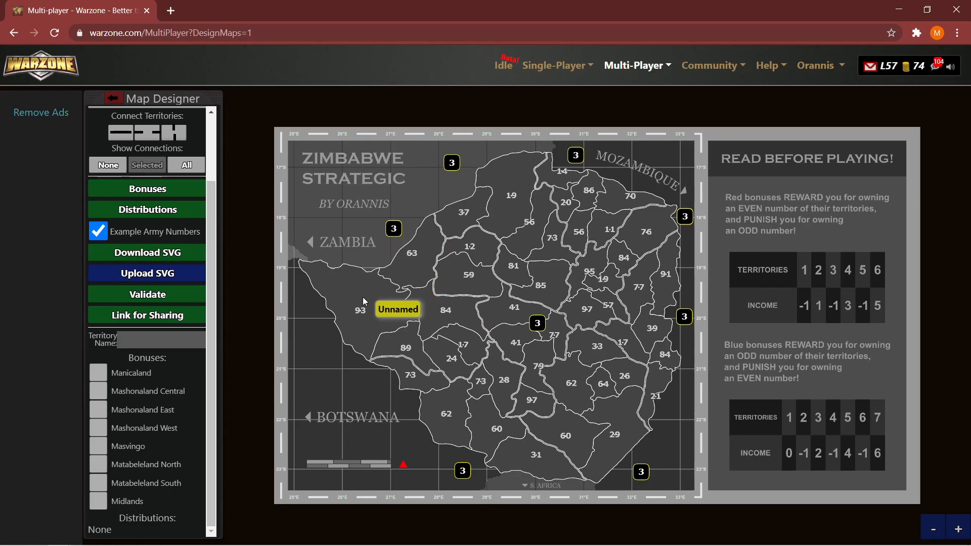
# Step: Select the six western territories together, assign them to the Matabeleland North bonus, and clear the selection
pyautogui.click(363, 296)
pyautogui.keyDown('ctrl'); pyautogui.click(425, 263); pyautogui.keyUp('ctrl')
pyautogui.keyDown('ctrl'); pyautogui.click(429, 323); pyautogui.keyUp('ctrl')
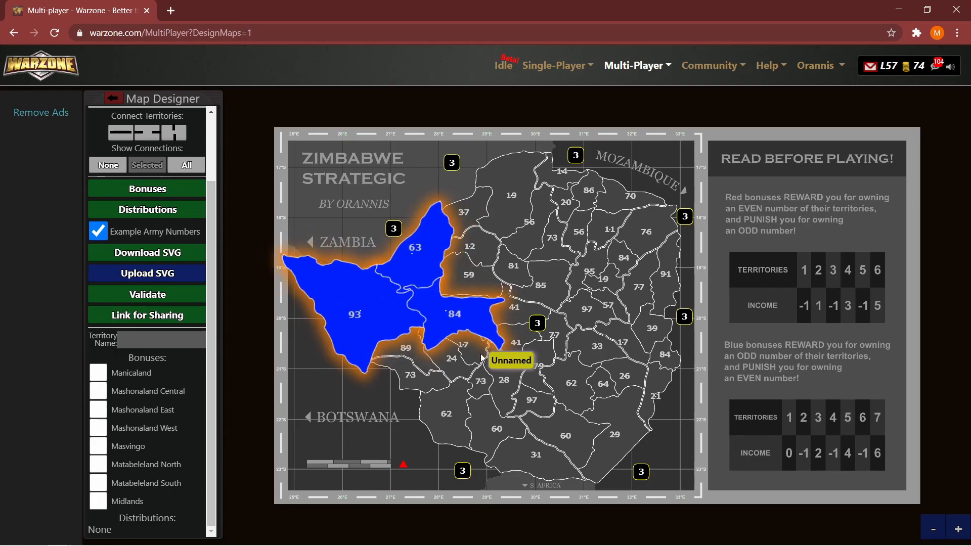
pyautogui.keyDown('ctrl'); pyautogui.click(473, 350); pyautogui.keyUp('ctrl')
pyautogui.keyDown('ctrl'); pyautogui.click(455, 360); pyautogui.keyUp('ctrl')
pyautogui.keyDown('ctrl'); pyautogui.click(404, 349); pyautogui.keyUp('ctrl')
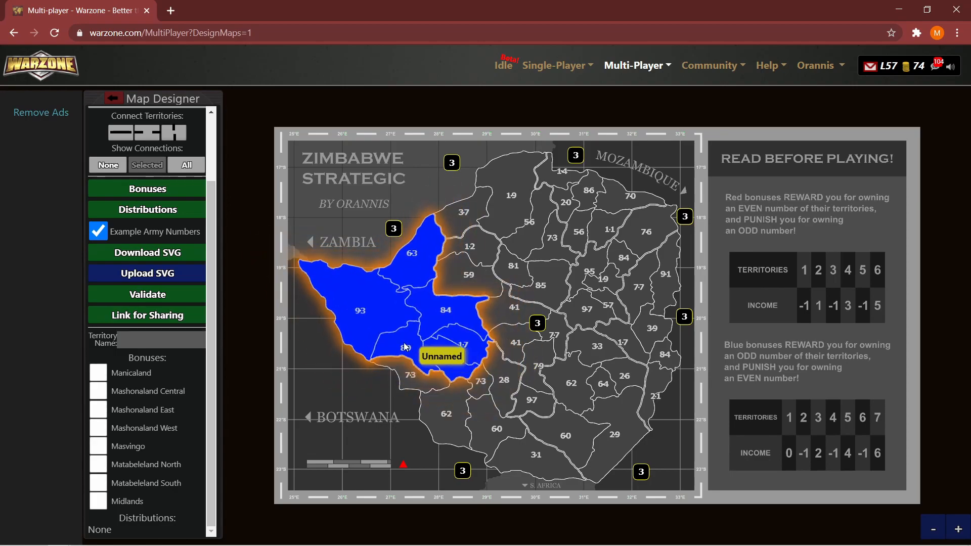
pyautogui.moveTo(394, 231)
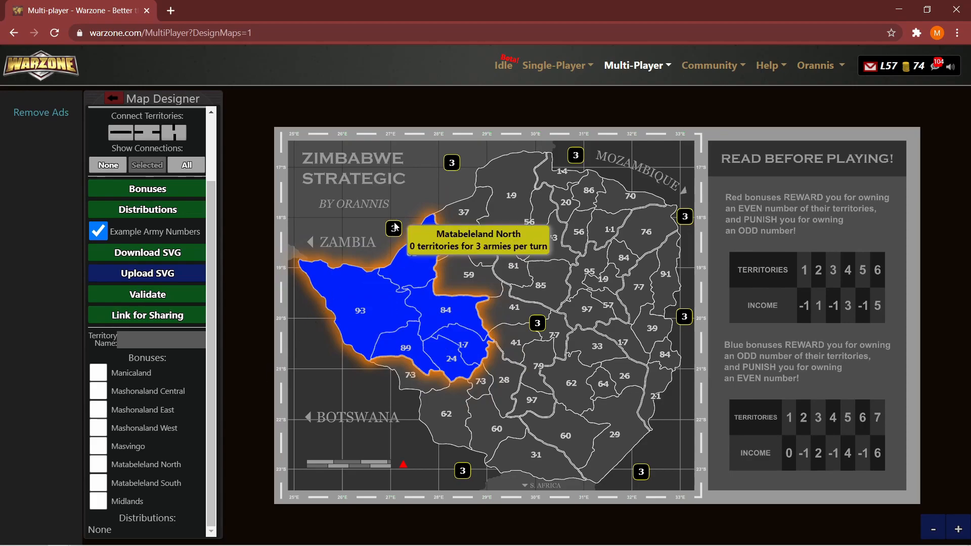
pyautogui.click(100, 470)
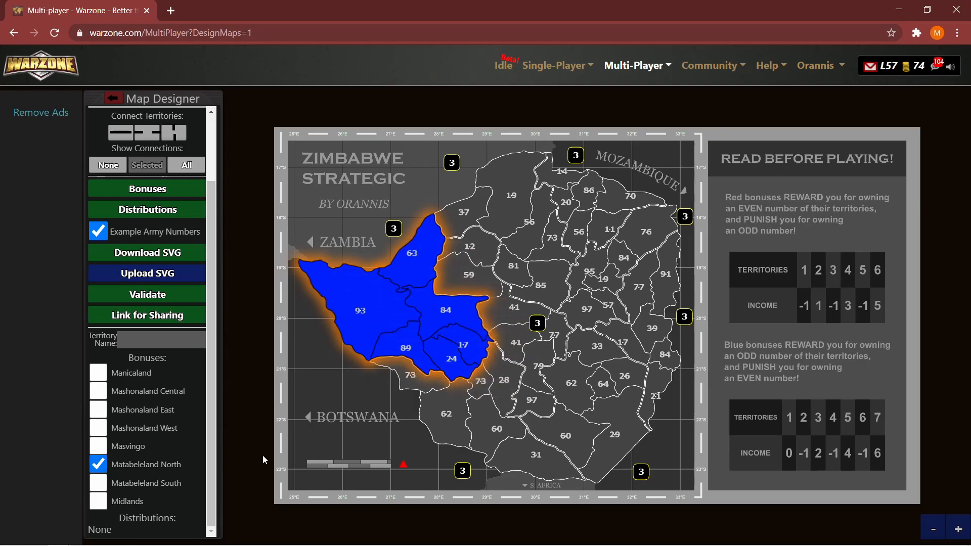
pyautogui.click(332, 416)
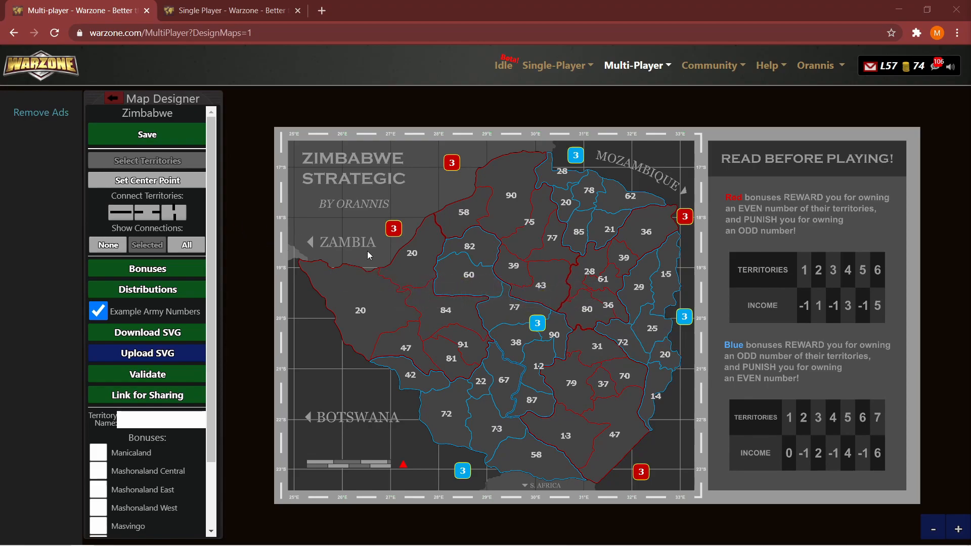
# Step: Reposition the center points of four territories along the western and northern side of the map
pyautogui.click(178, 184)
pyautogui.click(365, 305)
pyautogui.click(415, 264)
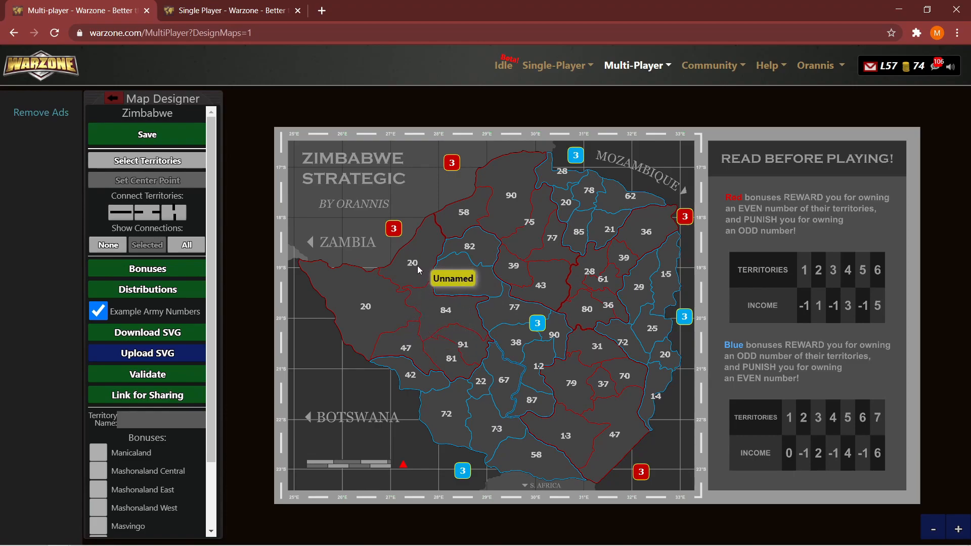
pyautogui.click(460, 213)
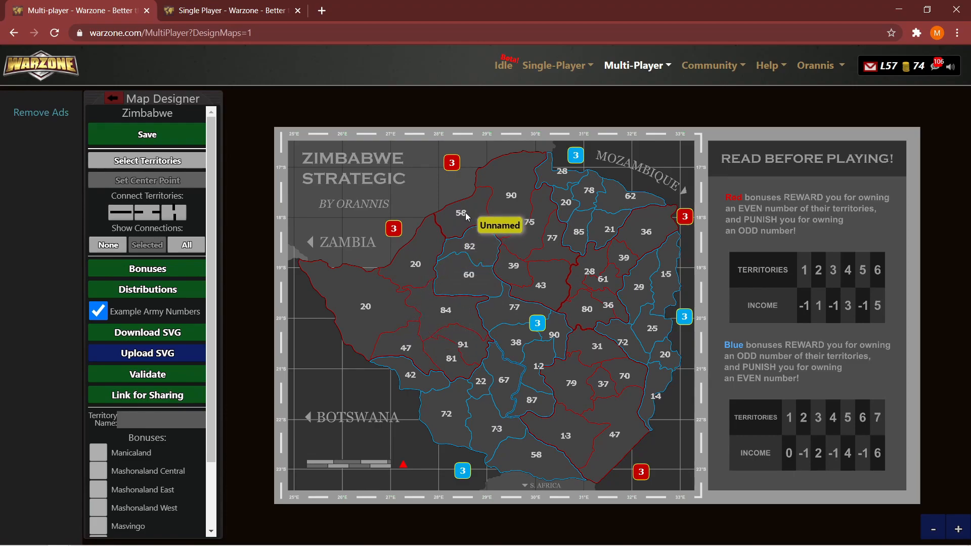
pyautogui.click(513, 201)
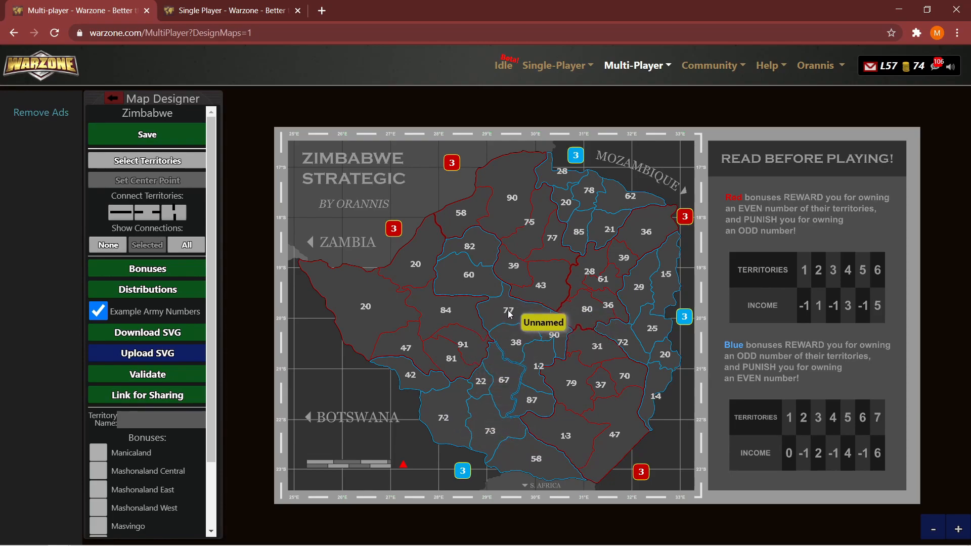
# Step: Show all connections and link the westernmost territory and its neighbours with normal territory connections
pyautogui.scroll(3, 566, 348)
pyautogui.scroll(-3, 448, 391)
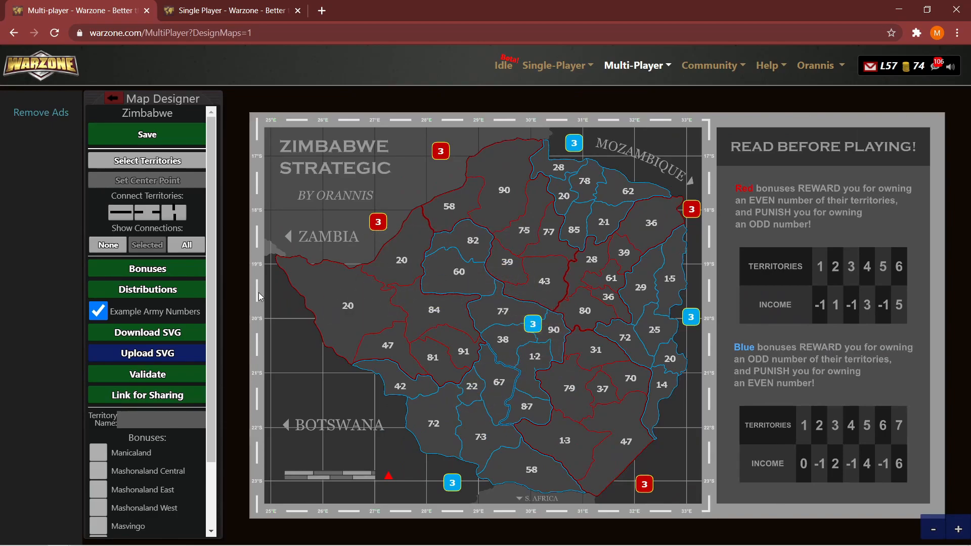
pyautogui.click(169, 248)
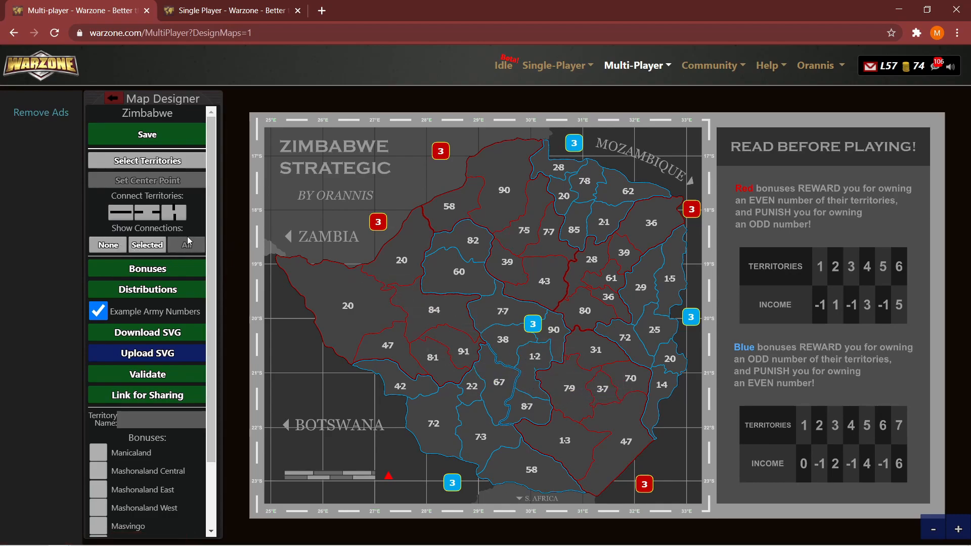
pyautogui.click(127, 216)
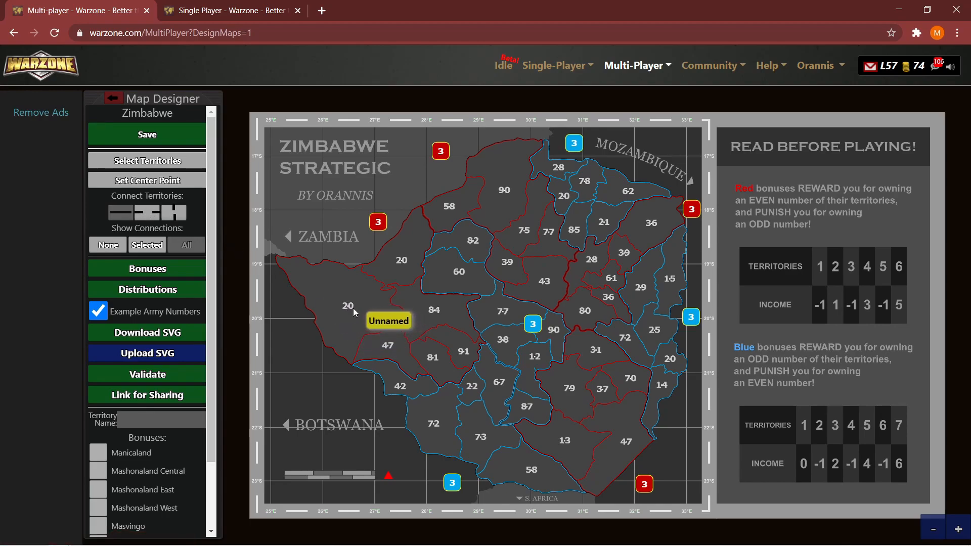
pyautogui.moveTo(353, 308); pyautogui.dragTo(384, 346)
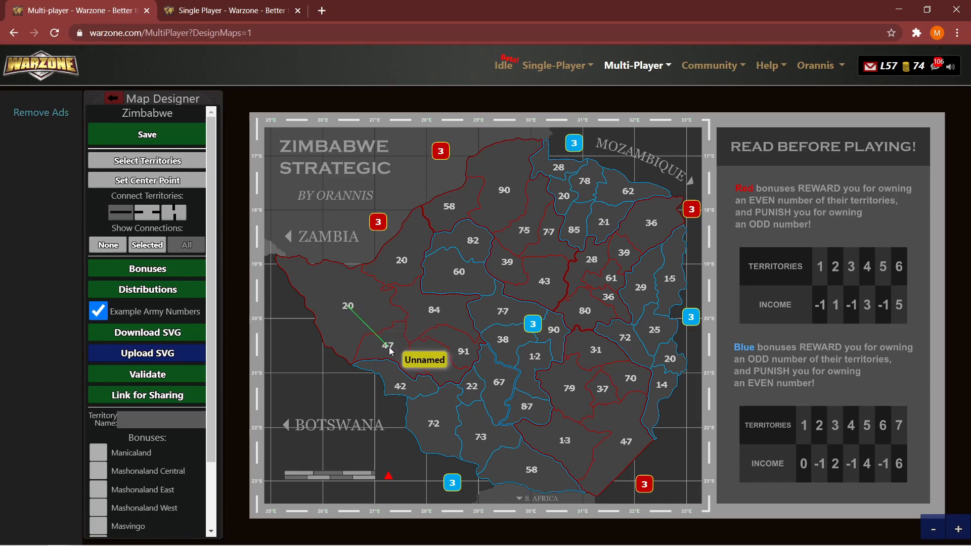
pyautogui.moveTo(353, 312); pyautogui.dragTo(434, 319)
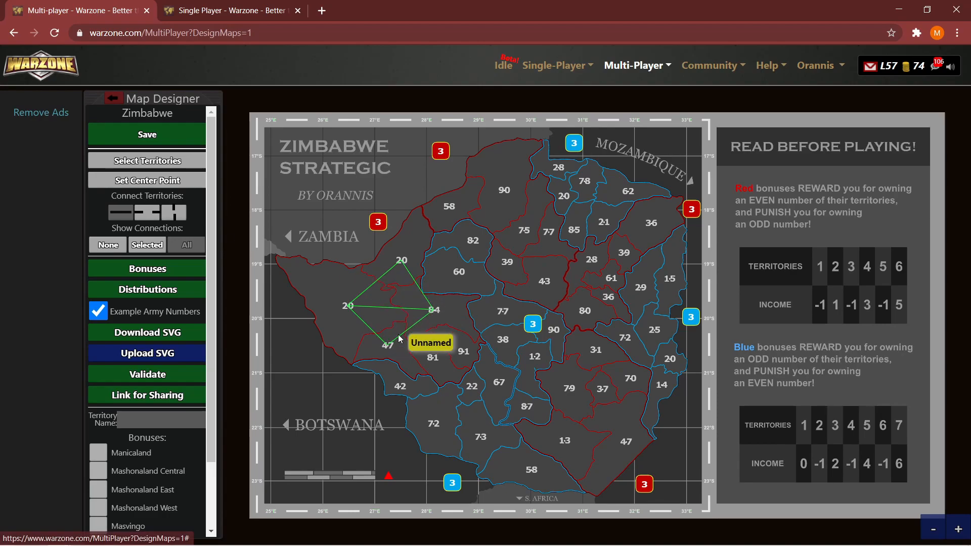
# Step: Try a horizontally wrapping connection from the westernmost territory to the territory on the eastern edge
pyautogui.click(155, 214)
pyautogui.scroll(-1, 370, 295)
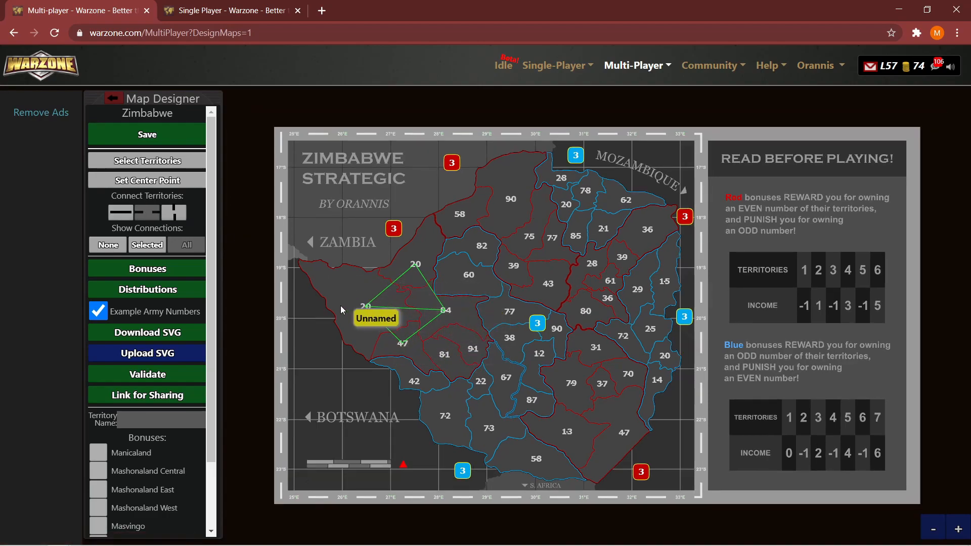
pyautogui.moveTo(357, 291); pyautogui.dragTo(670, 281)
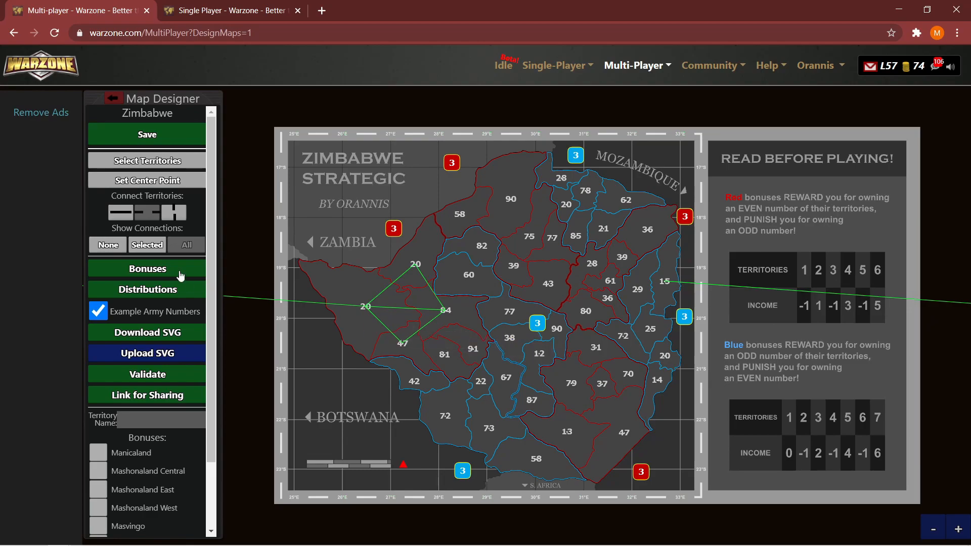
# Step: Try a vertically wrapping connection between the northern and southernmost territories, and remove both wrapping connections
pyautogui.click(170, 218)
pyautogui.moveTo(509, 184); pyautogui.dragTo(530, 457)
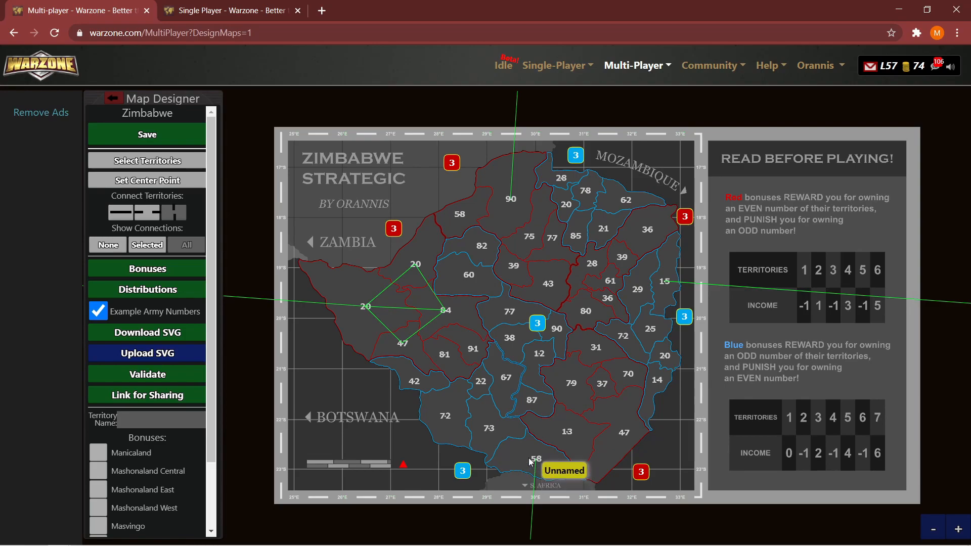
pyautogui.moveTo(531, 447); pyautogui.dragTo(532, 183)
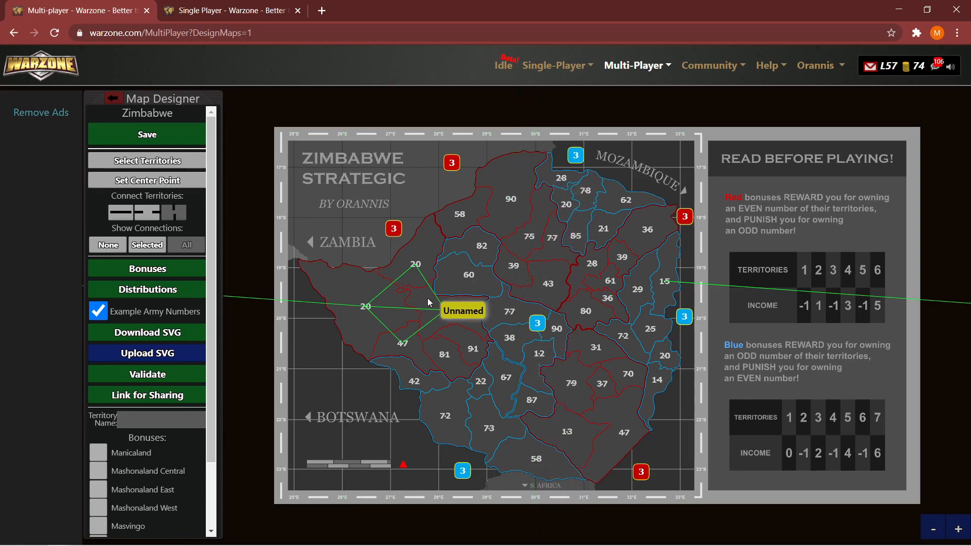
pyautogui.moveTo(354, 309); pyautogui.dragTo(676, 279)
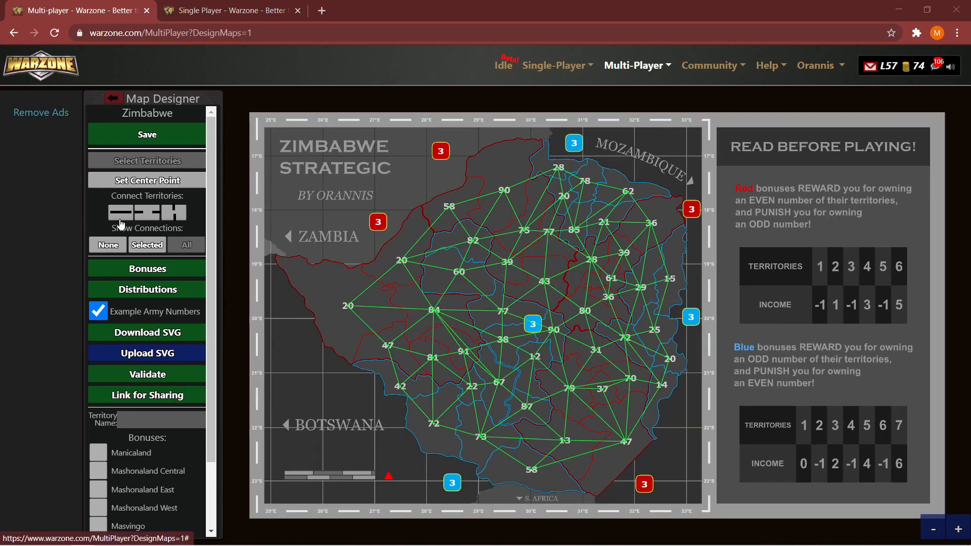
# Step: Remove the normal connection between the westernmost territory and its eastern neighbour, and draw it again
pyautogui.click(120, 217)
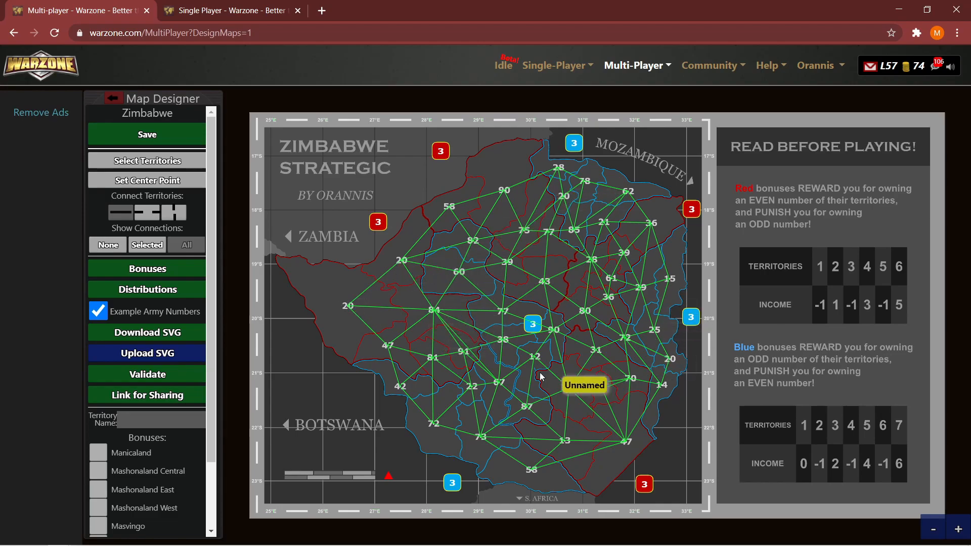
pyautogui.scroll(3, 338, 344)
pyautogui.scroll(-2, 481, 284)
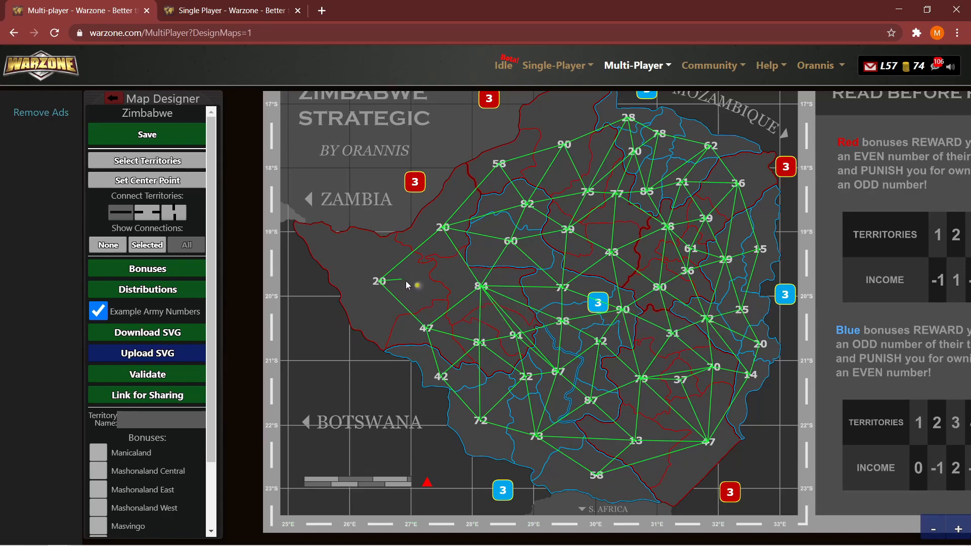
pyautogui.scroll(-1, 395, 399)
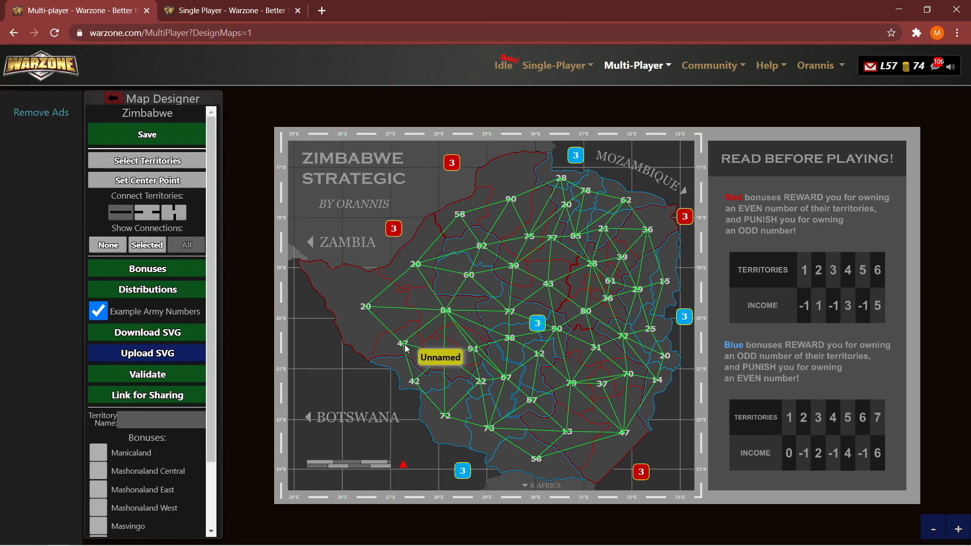
# Step: Switch back to territory selection, open the westernmost territory's name for editing, and deselect the territory
pyautogui.click(143, 163)
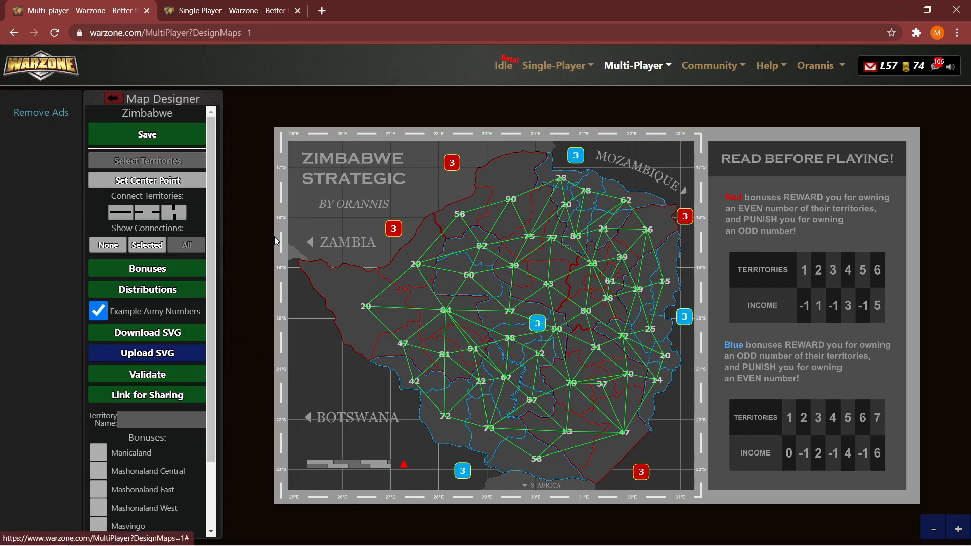
pyautogui.click(342, 287)
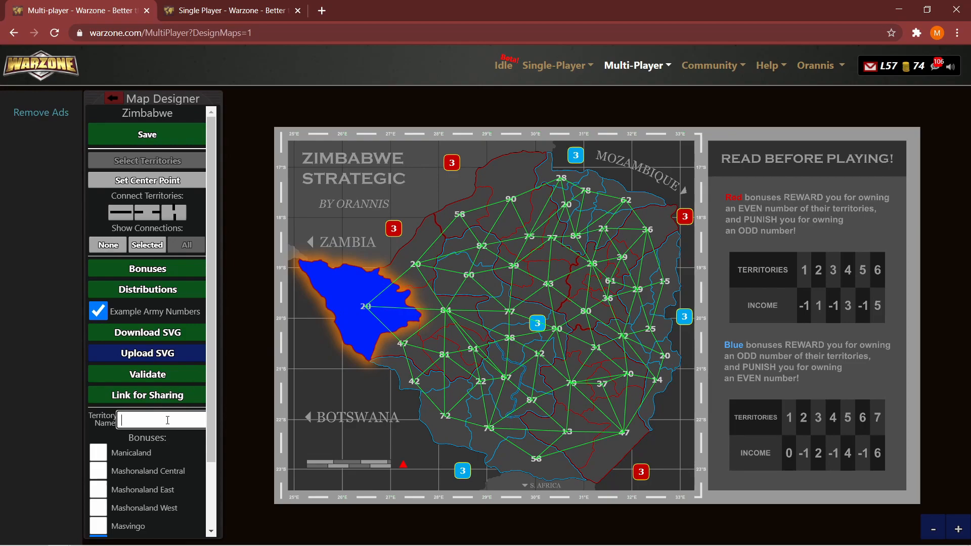
pyautogui.click(292, 379)
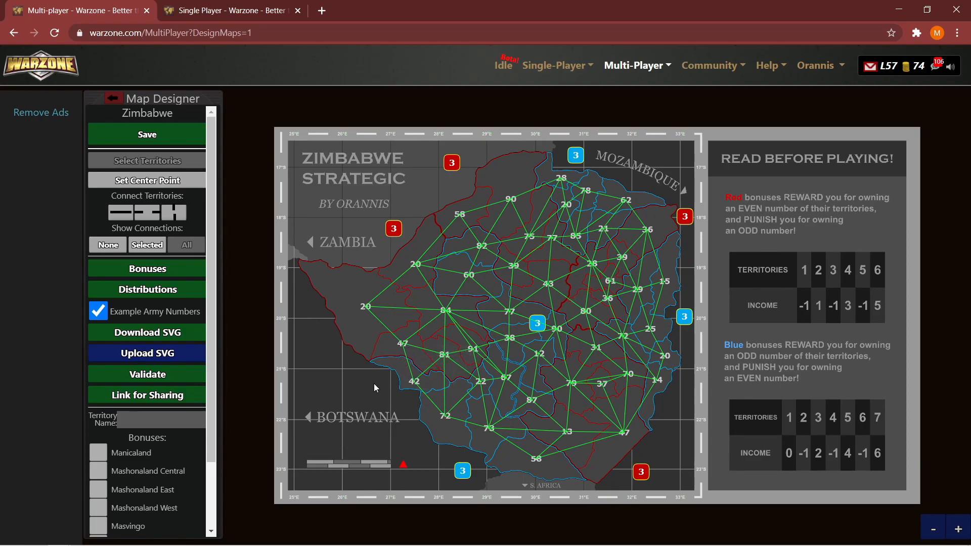
# Step: Validate the map, read through the list of reported naming problems, and dismiss it
pyautogui.click(169, 378)
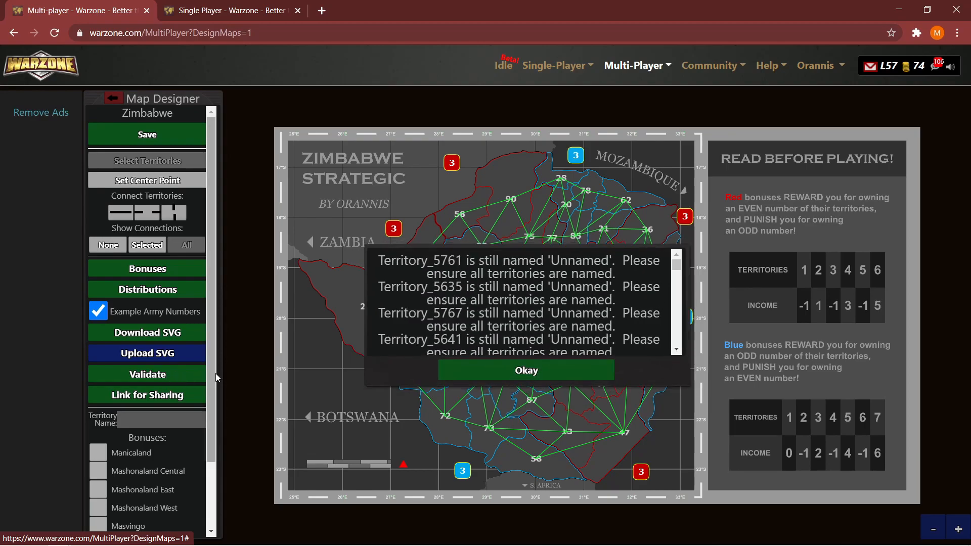
pyautogui.scroll(-5, 649, 291)
pyautogui.scroll(-8, 643, 292)
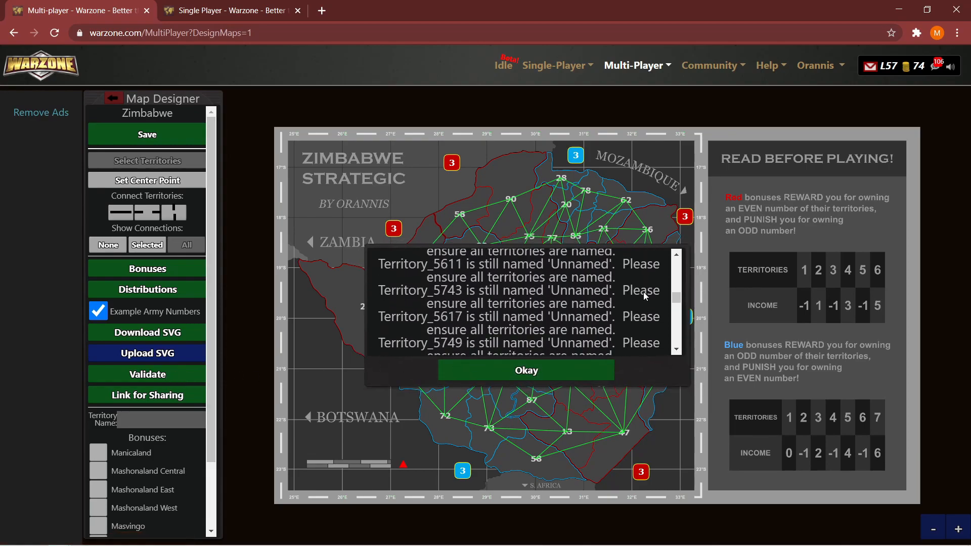
pyautogui.scroll(-1, 537, 352)
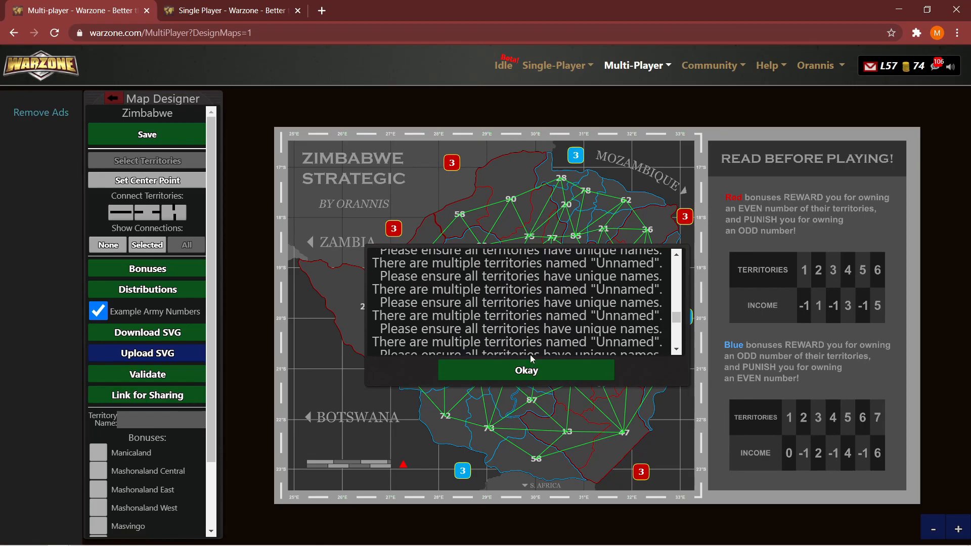
pyautogui.scroll(-1, 530, 352)
pyautogui.click(526, 370)
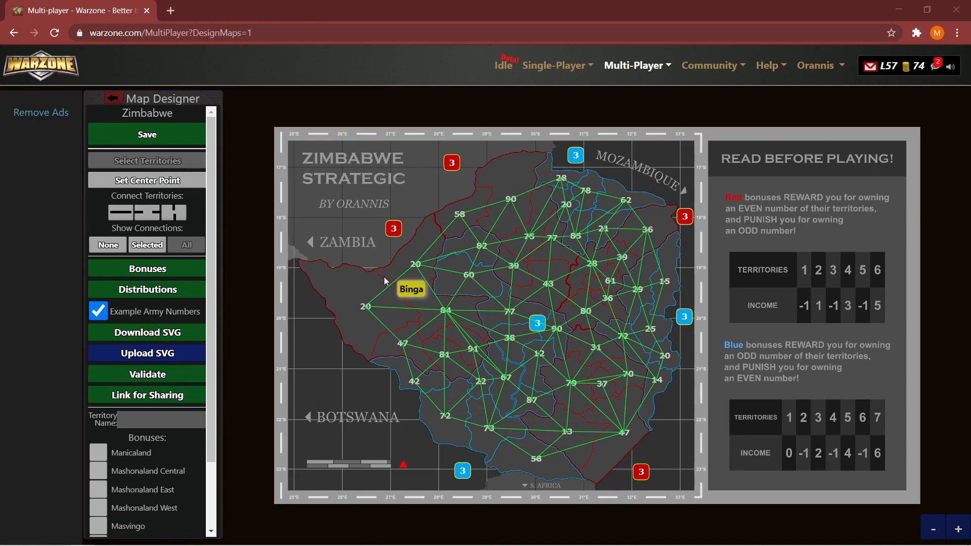
# Step: Validate the map again, switch to Inkscape, and set up a find by properties for 5671
pyautogui.click(151, 375)
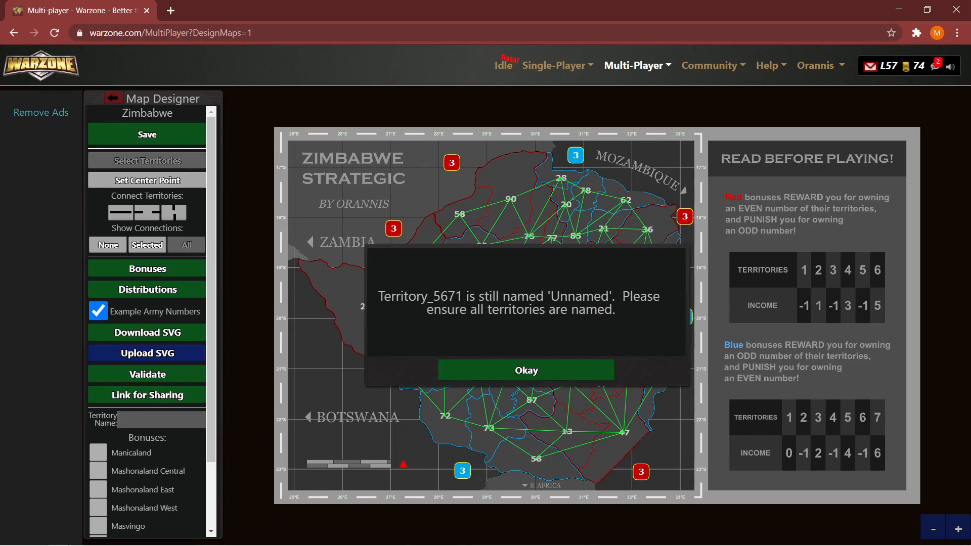
pyautogui.click(109, 537)
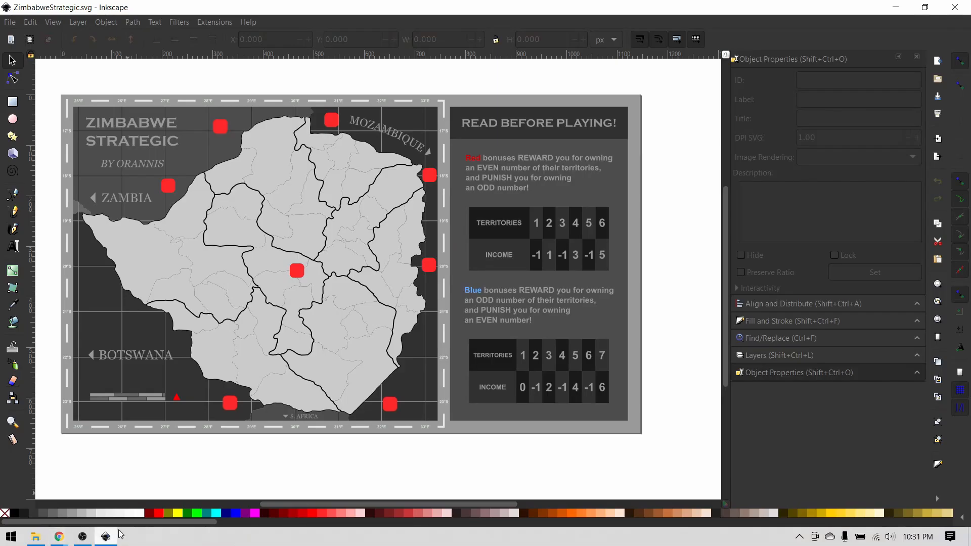
pyautogui.click(30, 22)
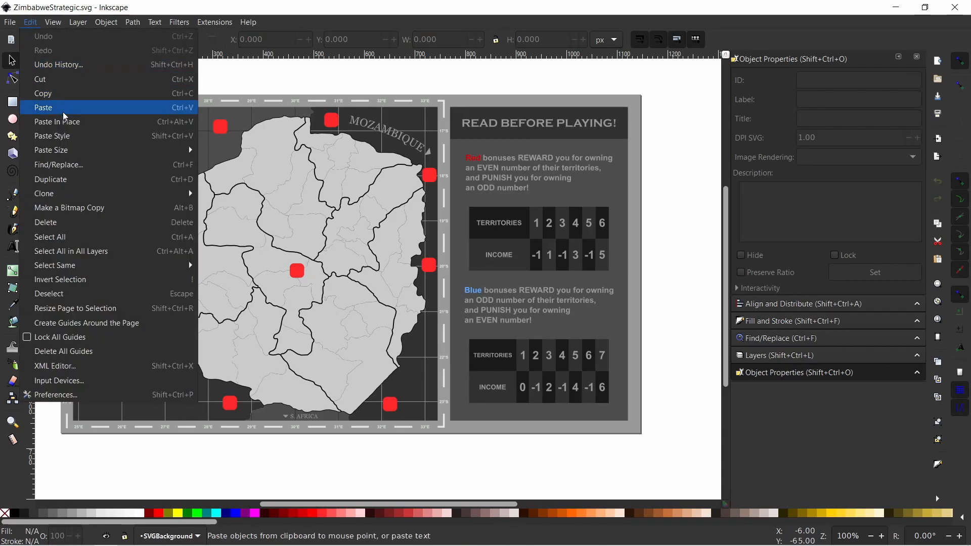
pyautogui.click(71, 164)
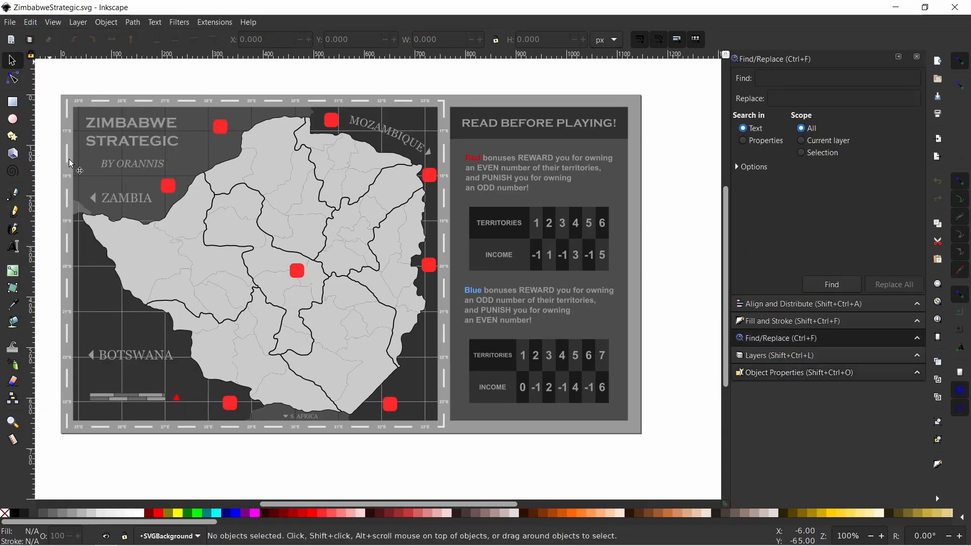
pyautogui.click(743, 141)
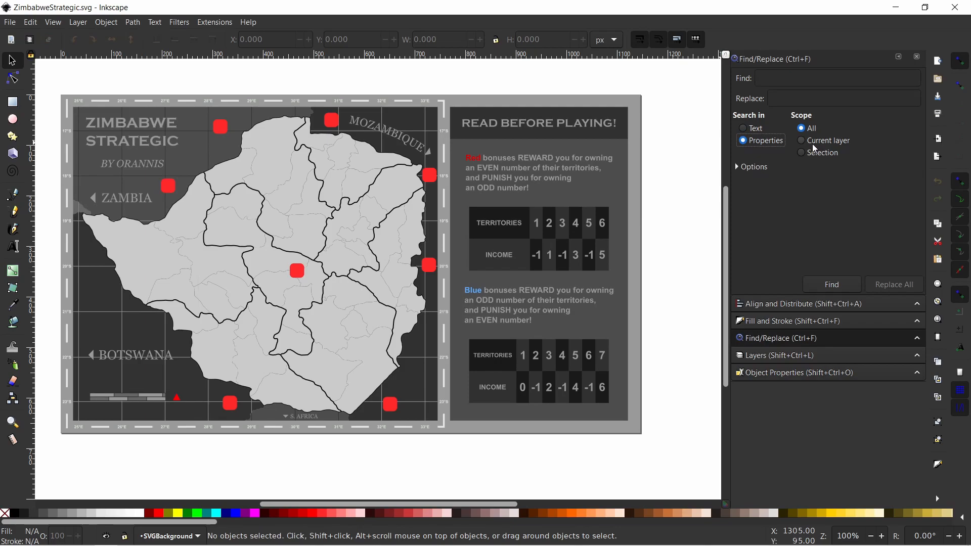
pyautogui.click(777, 84)
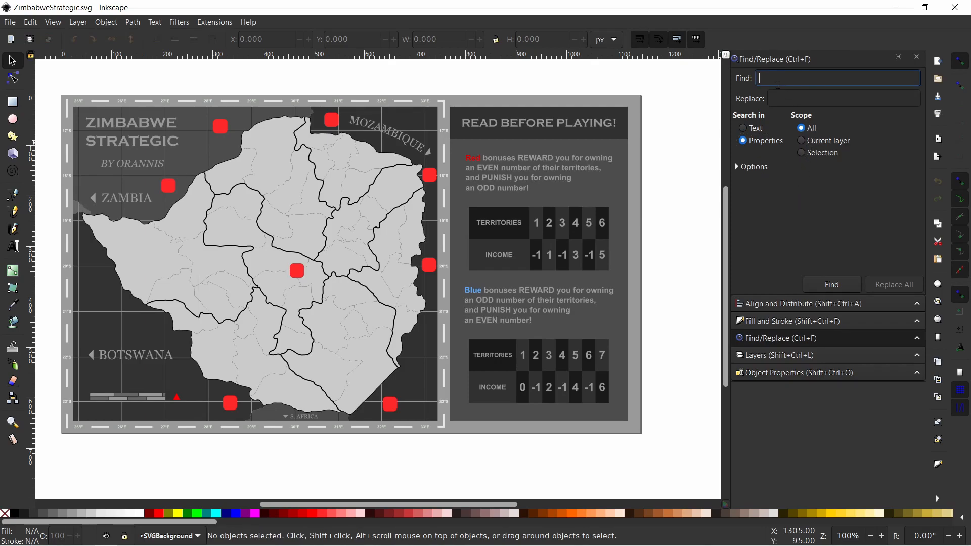
pyautogui.write('5671')
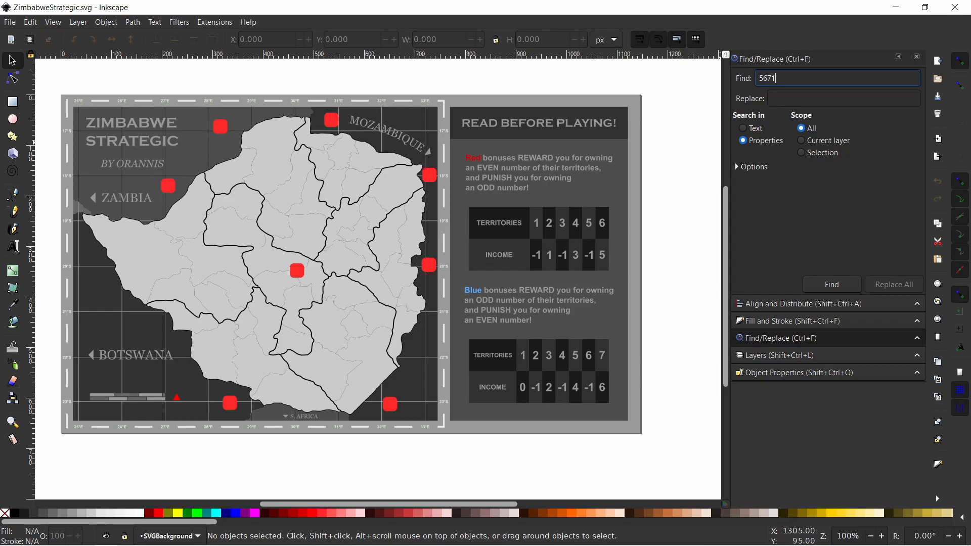
# Step: Restrict the property search to object IDs only and locate the matching territory on the map
pyautogui.click(747, 168)
pyautogui.click(754, 230)
pyautogui.click(751, 241)
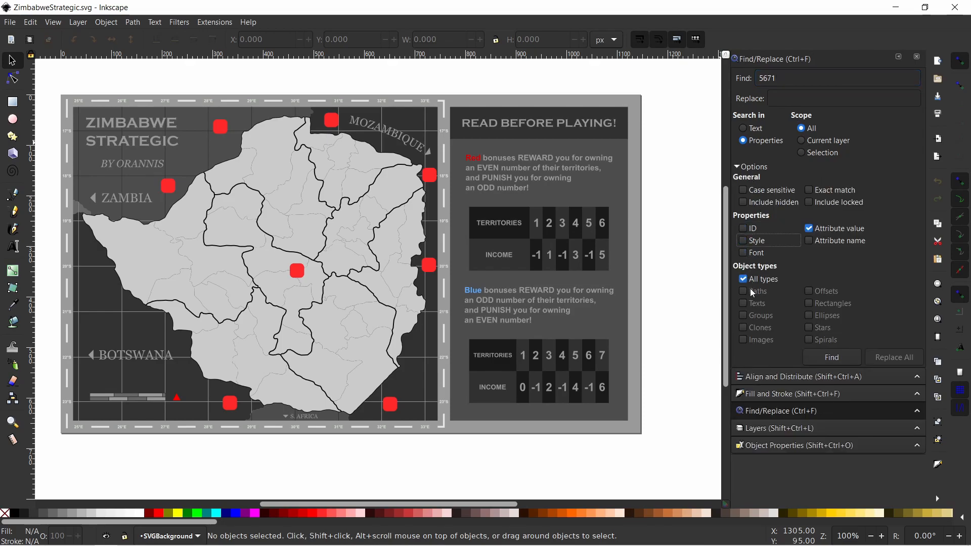
pyautogui.click(809, 229)
pyautogui.click(754, 229)
pyautogui.click(839, 360)
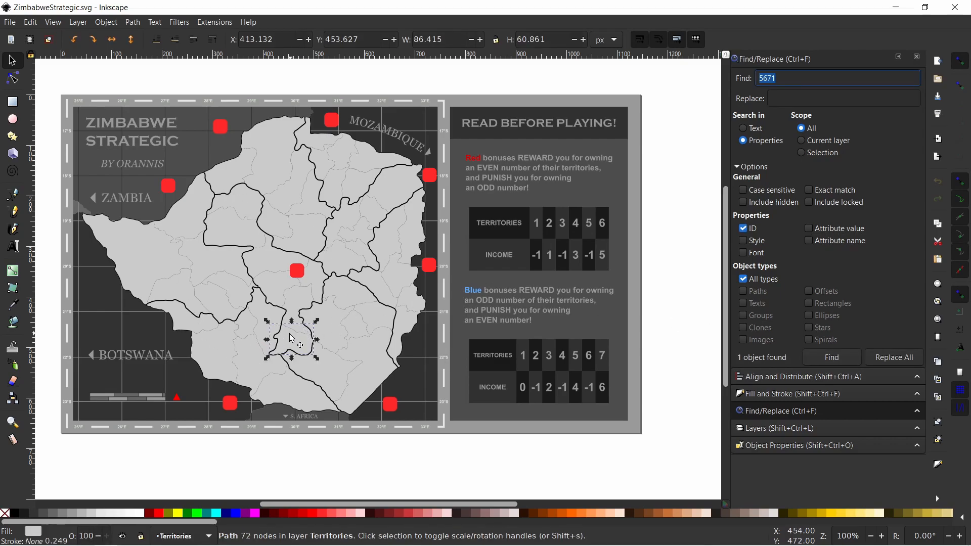
pyautogui.scroll(1, 292, 344)
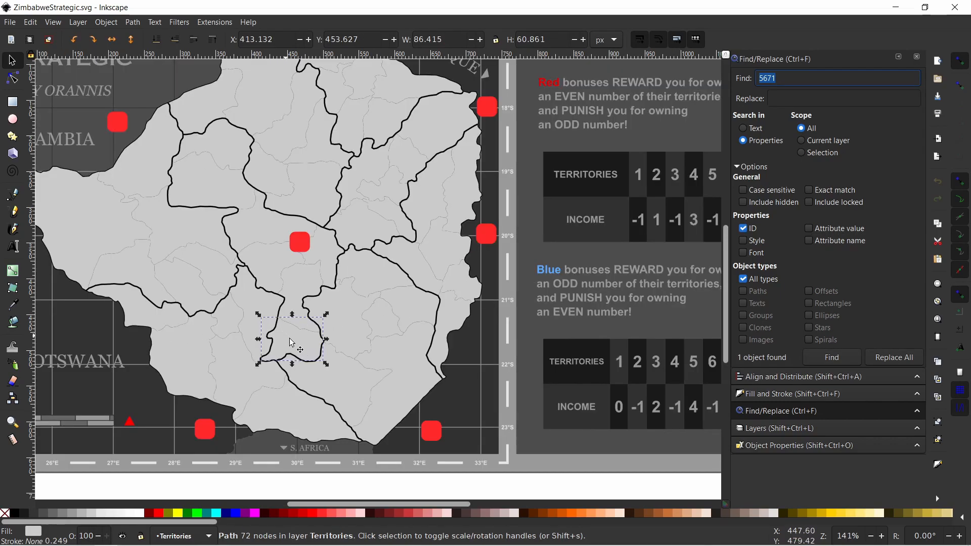
pyautogui.scroll(-1, 307, 341)
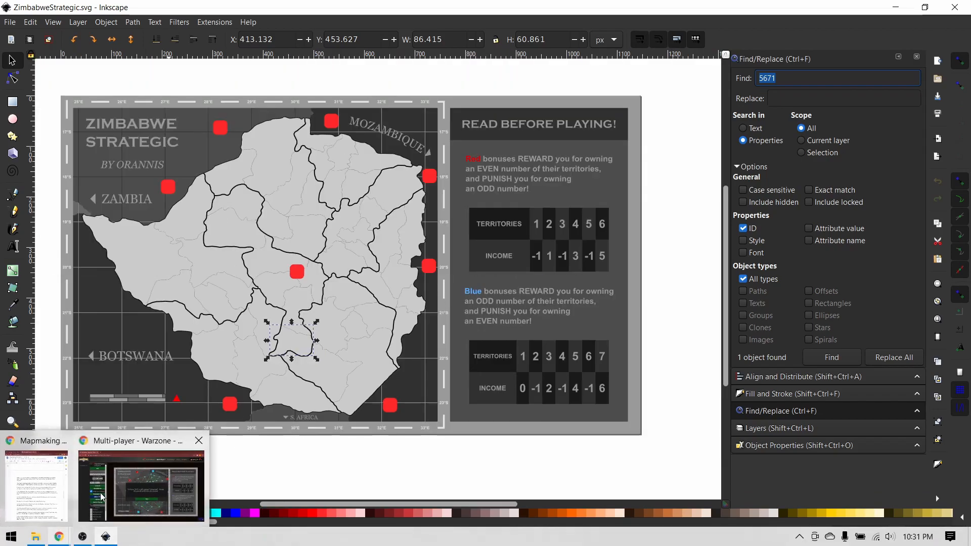
# Step: Switch back to the Warzone map designer, locate the unnamed territory in the south, and validate the map once more
pyautogui.click(191, 446)
pyautogui.click(505, 371)
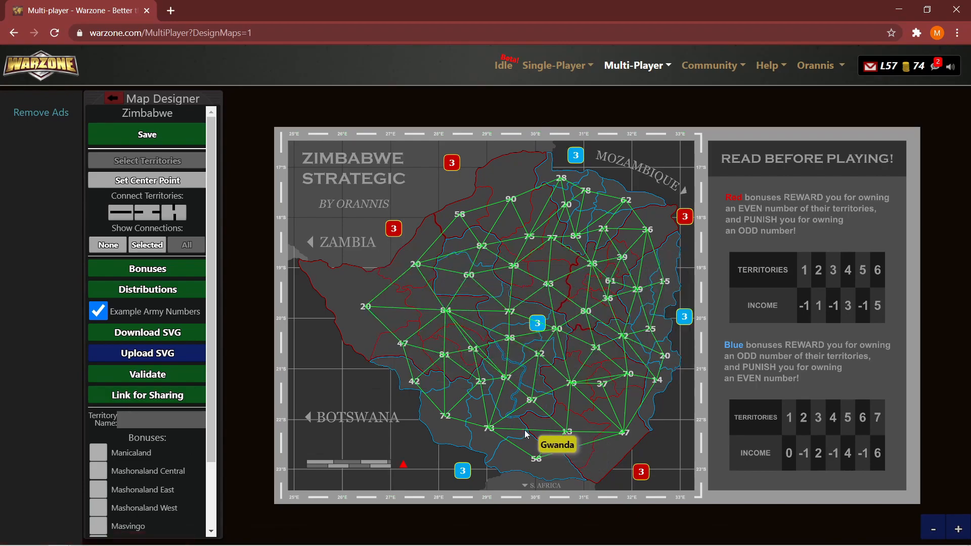
pyautogui.scroll(1, 523, 435)
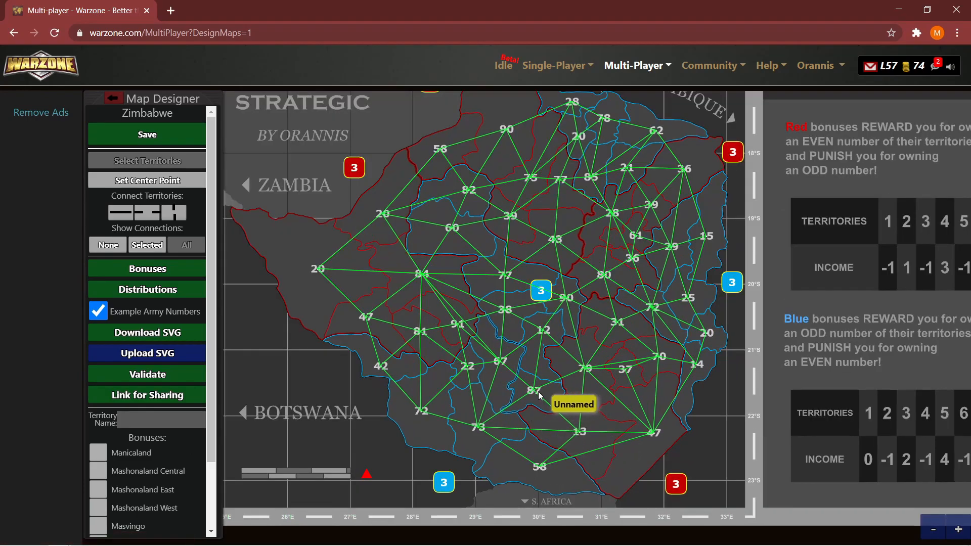
pyautogui.scroll(-1, 538, 395)
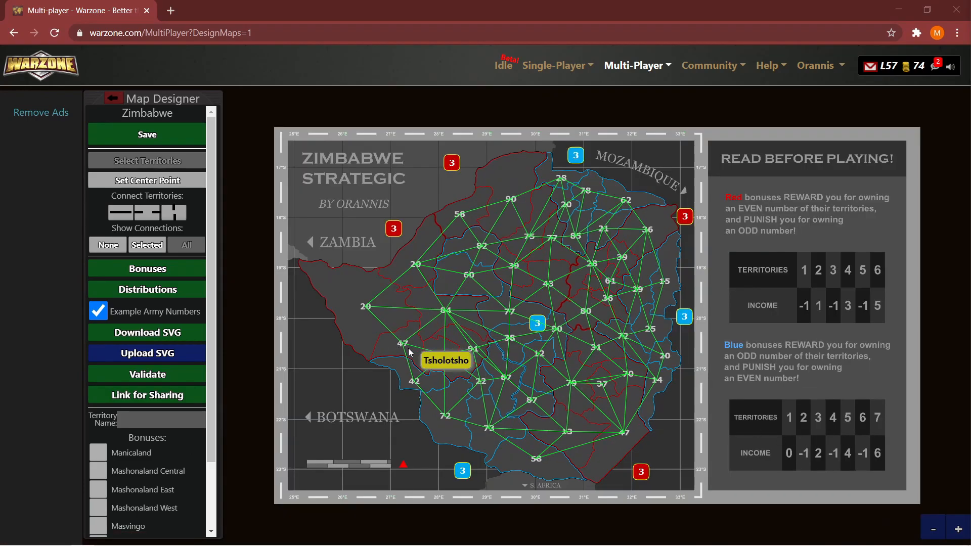
pyautogui.click(176, 374)
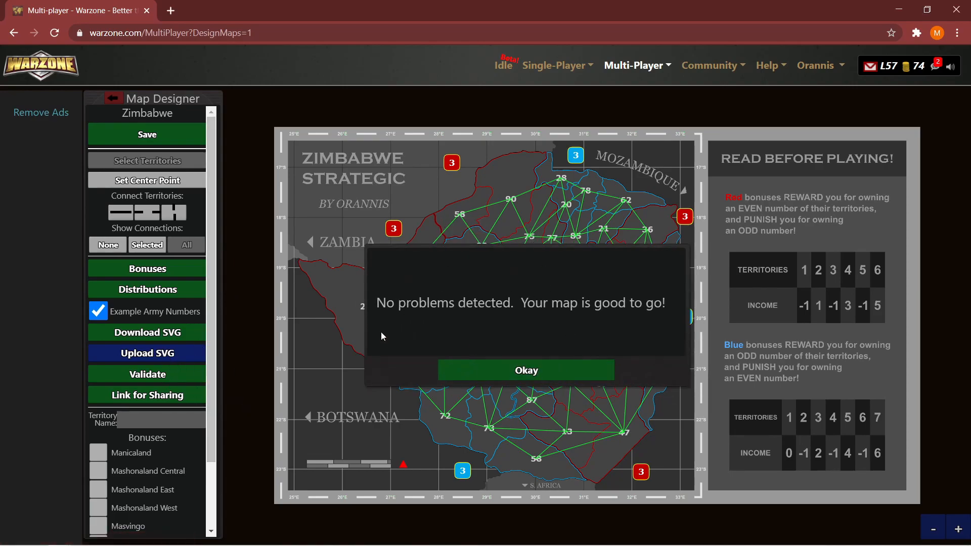
pyautogui.click(509, 373)
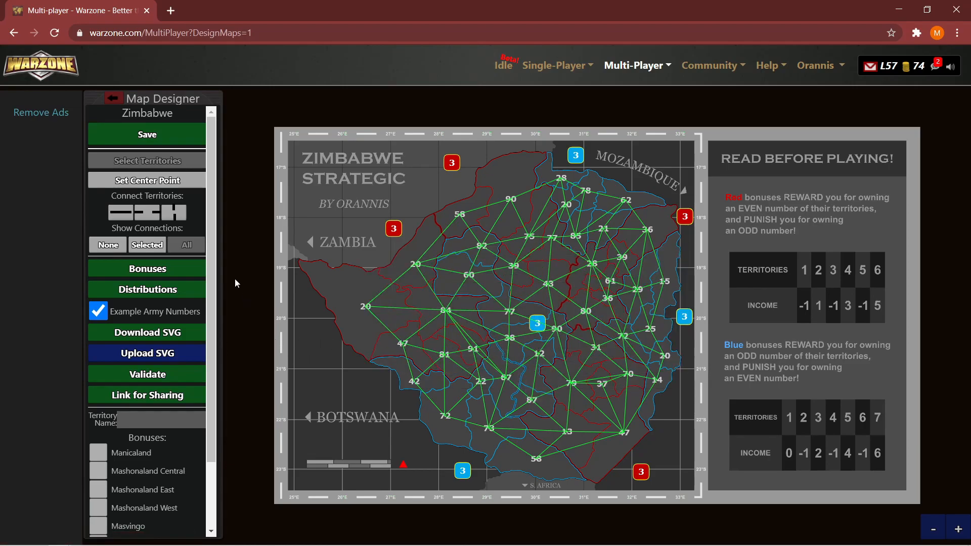
# Step: Add a distribution named "Outer Territories" and make it a default distribution mode
pyautogui.click(163, 291)
pyautogui.click(458, 400)
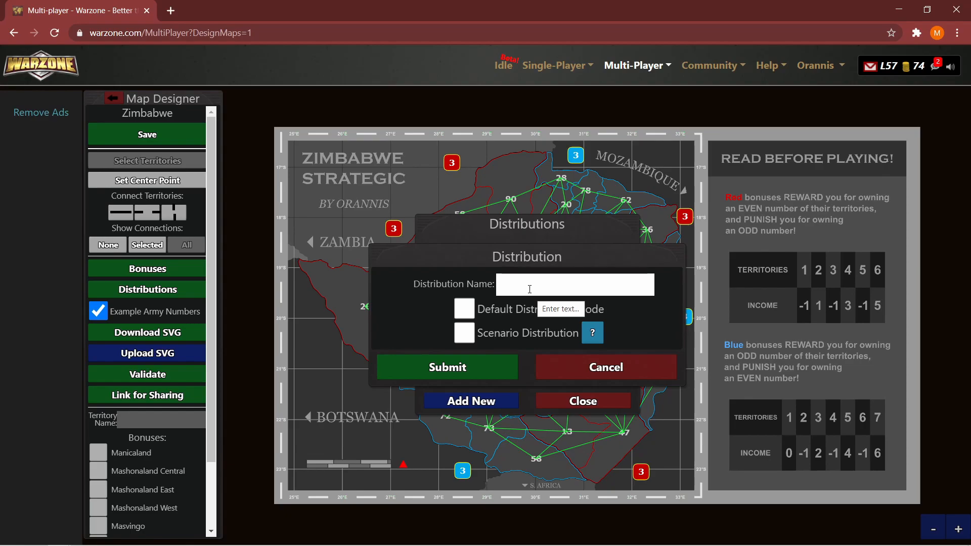
pyautogui.click(463, 314)
pyautogui.click(534, 284)
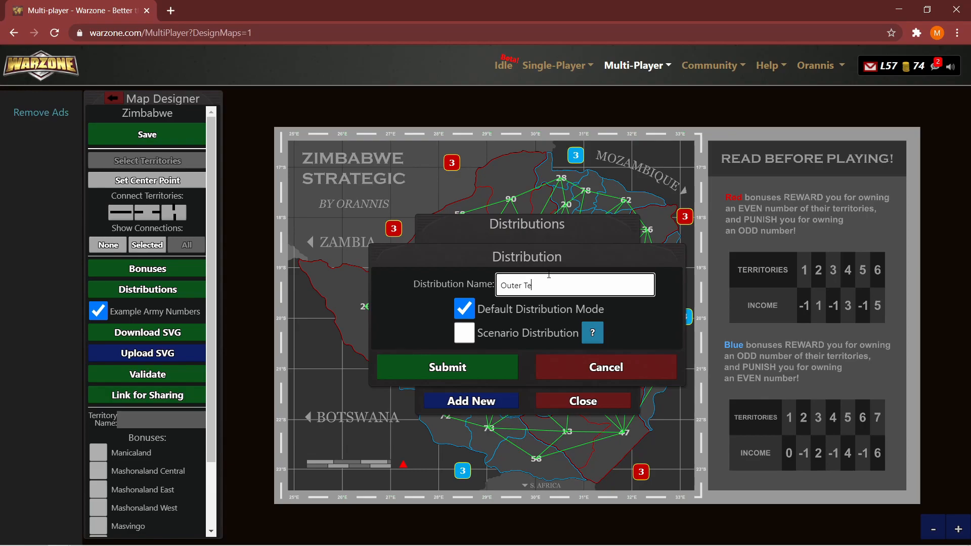
pyautogui.click(461, 367)
pyautogui.scroll(-2, 182, 429)
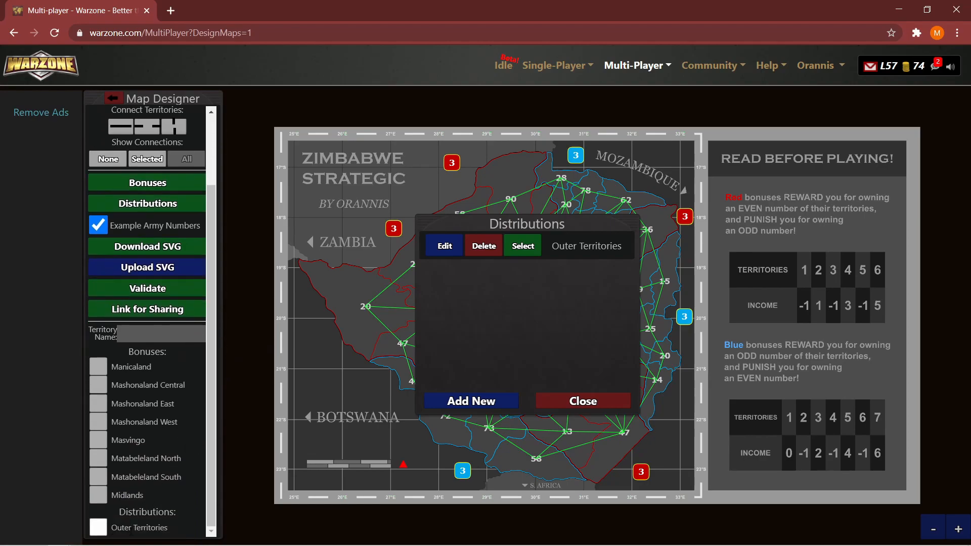
pyautogui.click(540, 402)
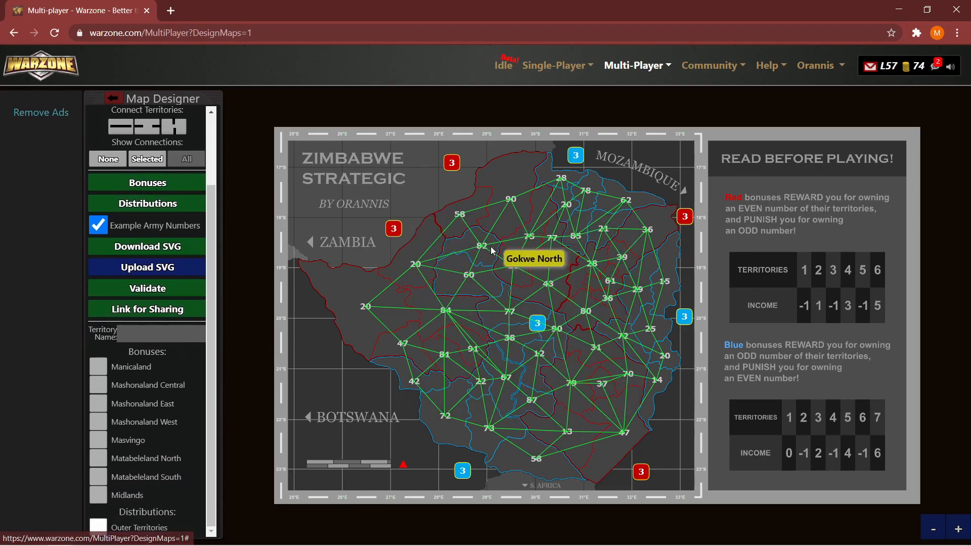
# Step: Hide all connections, assign the territories around the country's outer border to the Outer Territories distribution, and clear the selection
pyautogui.scroll(2, 184, 151)
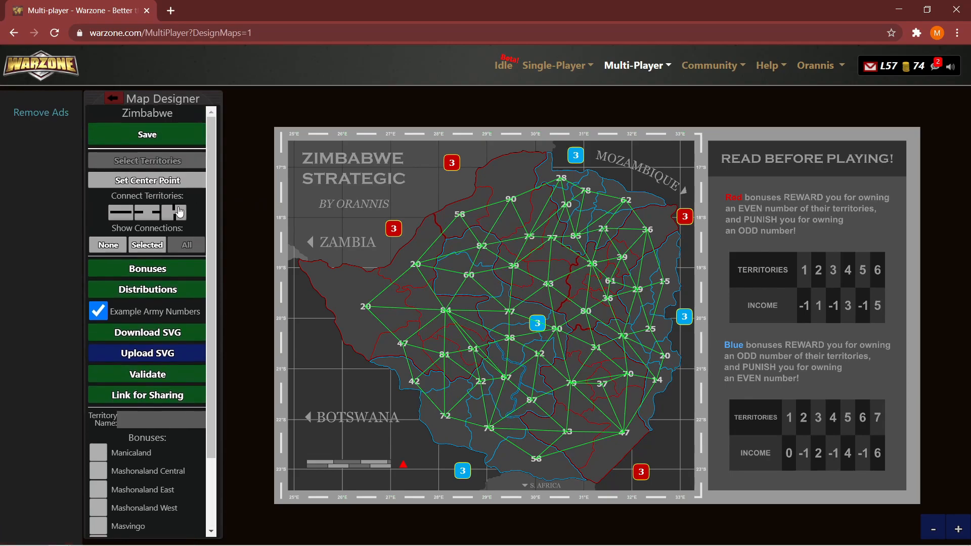
pyautogui.click(114, 246)
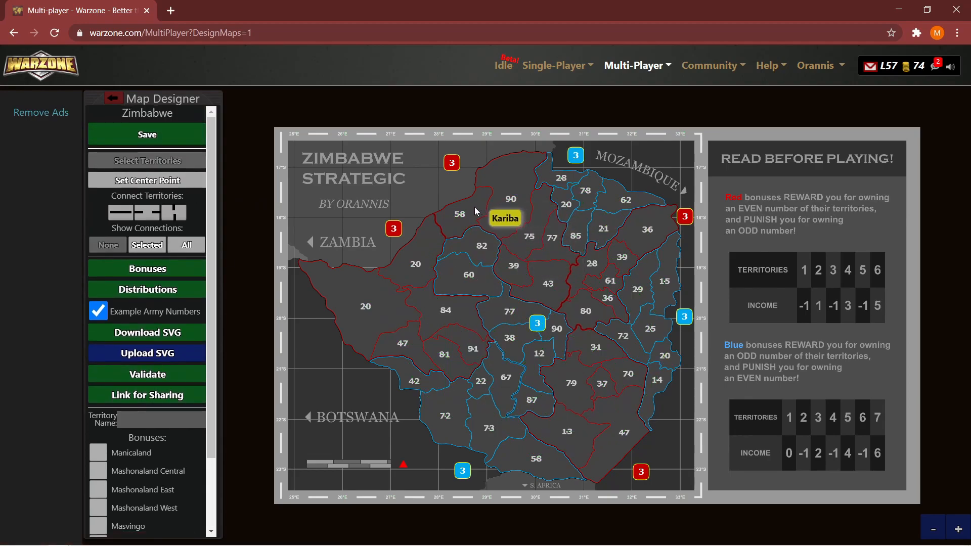
pyautogui.scroll(-2, 138, 525)
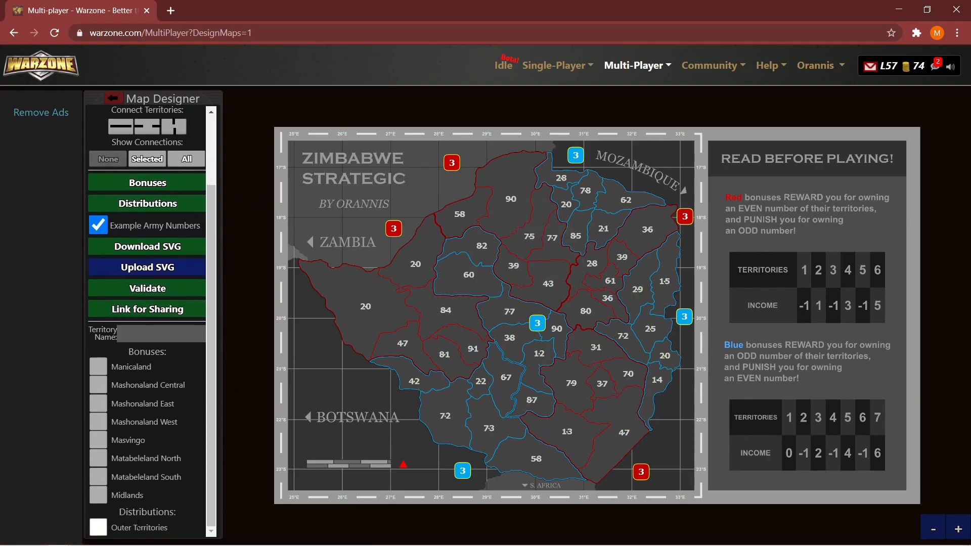
pyautogui.click(417, 262)
pyautogui.click(360, 336)
pyautogui.click(420, 381)
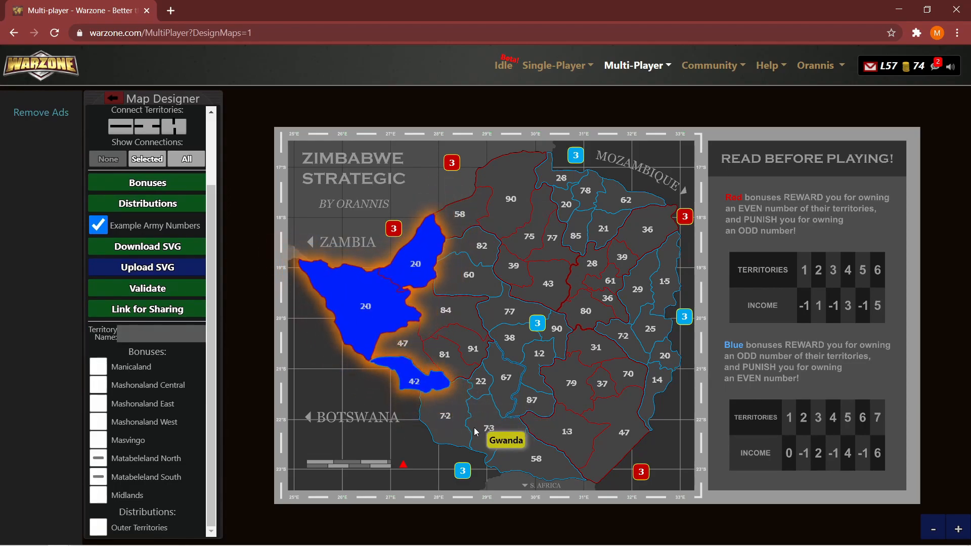
pyautogui.click(451, 431)
pyautogui.click(511, 453)
pyautogui.click(581, 475)
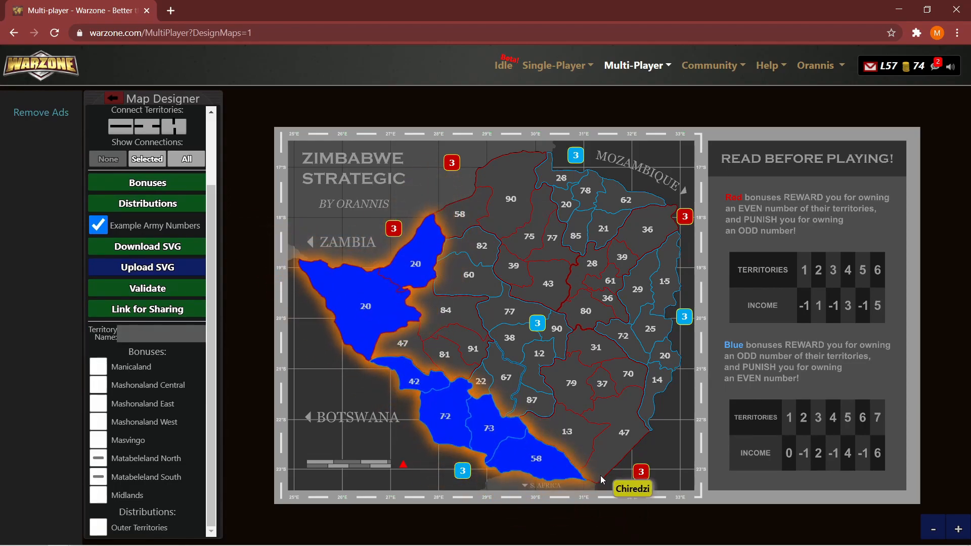
pyautogui.click(638, 452)
pyautogui.click(660, 391)
pyautogui.click(670, 359)
pyautogui.click(656, 329)
pyautogui.click(661, 278)
pyautogui.click(650, 232)
pyautogui.click(627, 199)
pyautogui.click(585, 191)
pyautogui.click(558, 178)
pyautogui.click(512, 183)
pyautogui.click(460, 229)
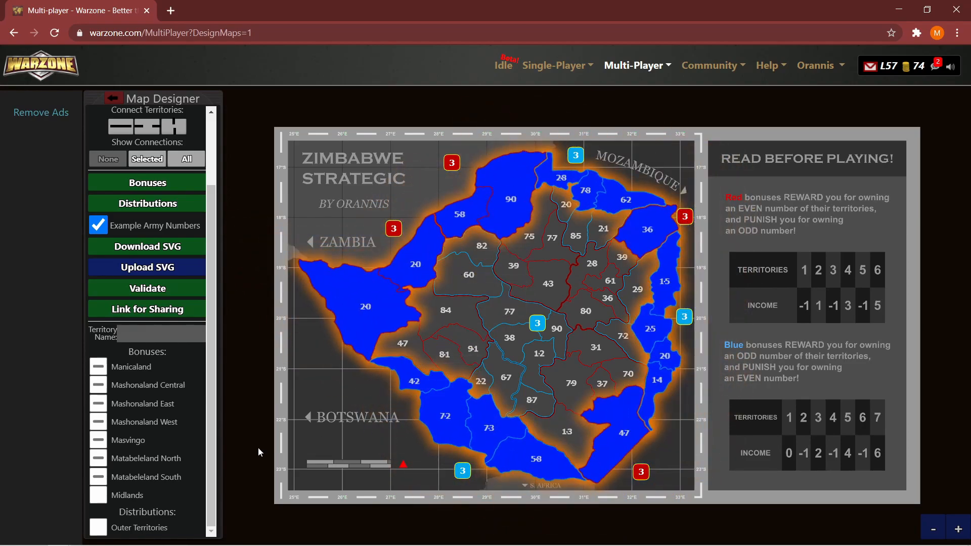
pyautogui.click(98, 527)
pyautogui.click(266, 482)
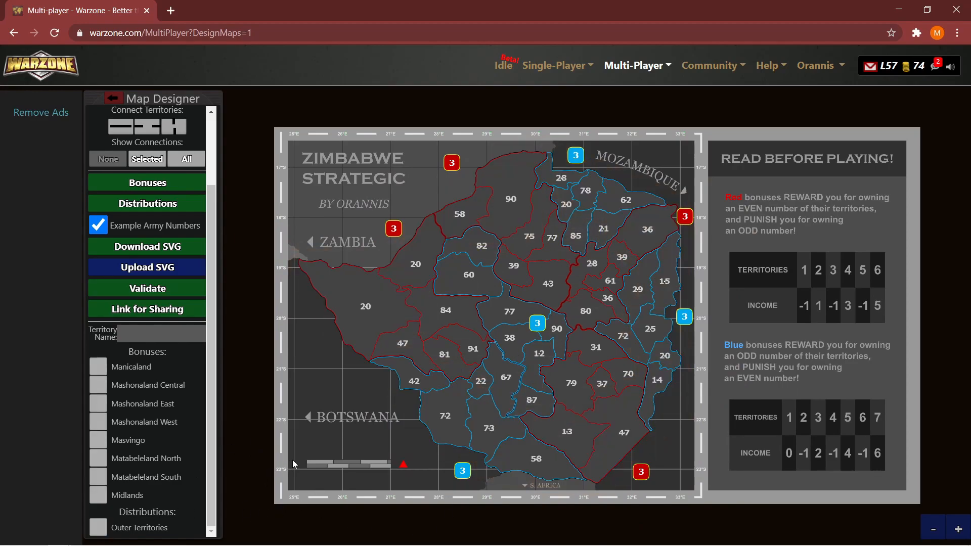
# Step: Add a new distribution, make it a scenario distribution, and name it "North vs South"
pyautogui.moveTo(187, 544)
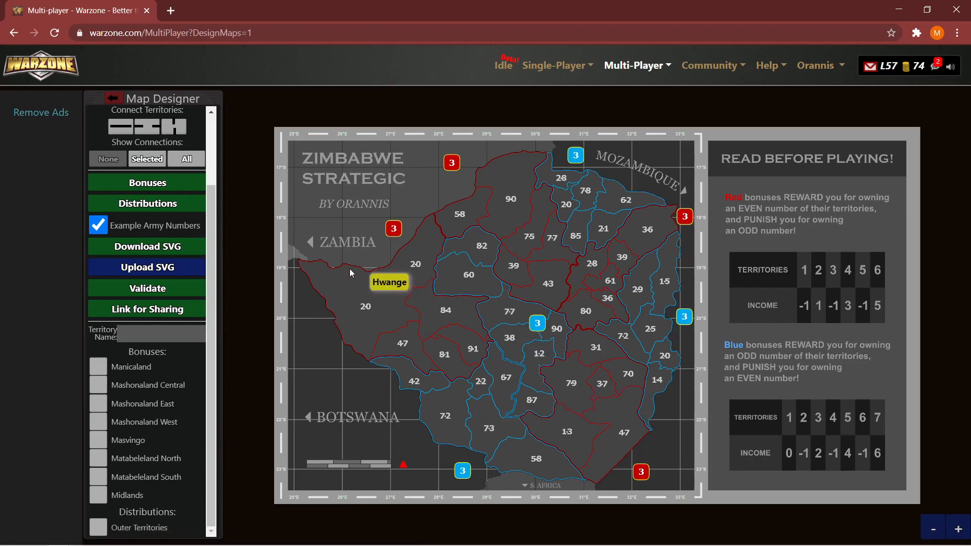
pyautogui.click(170, 202)
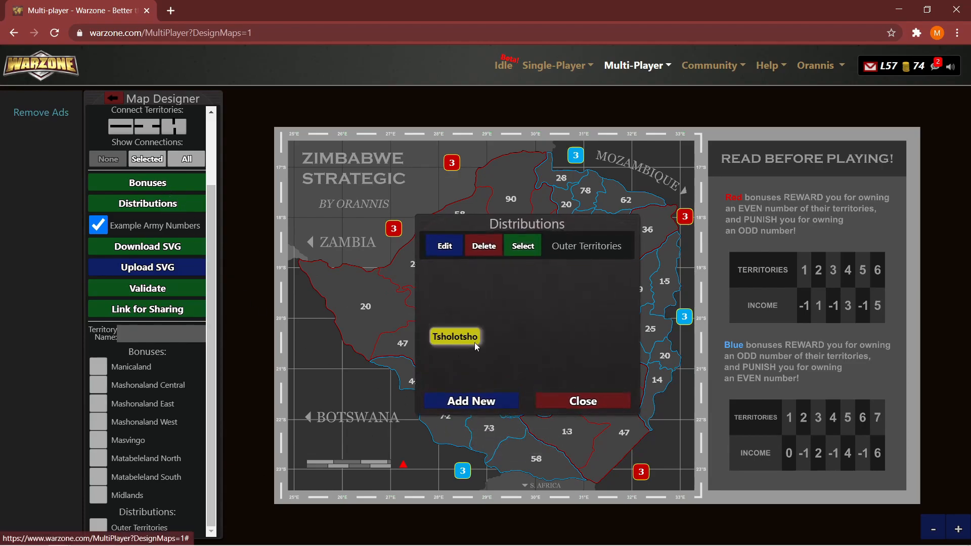
pyautogui.click(467, 400)
pyautogui.click(468, 336)
pyautogui.click(507, 249)
pyautogui.write('North')
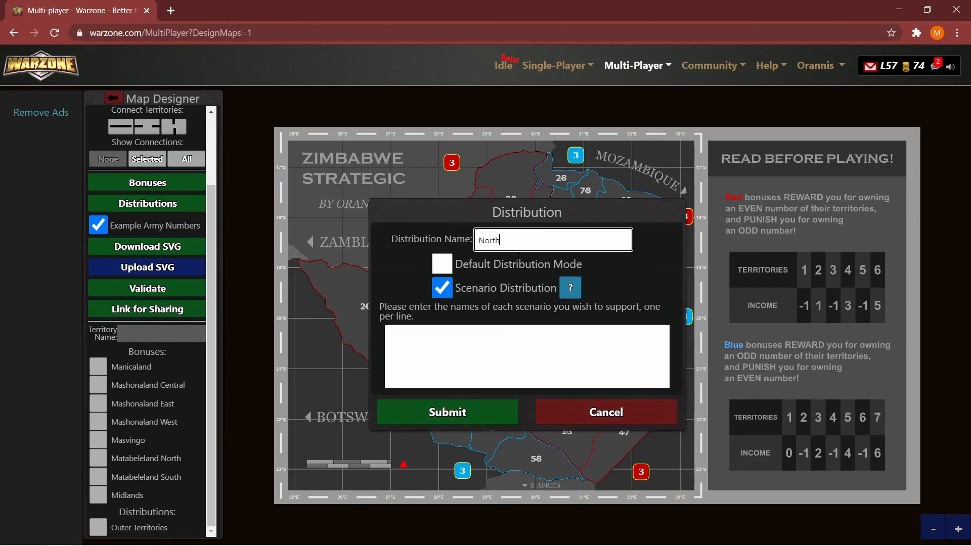
pyautogui.write(' vs South')
# Step: Define the scenarios North and South for the North vs South distribution, submit it, and close the distributions list
pyautogui.click(569, 346)
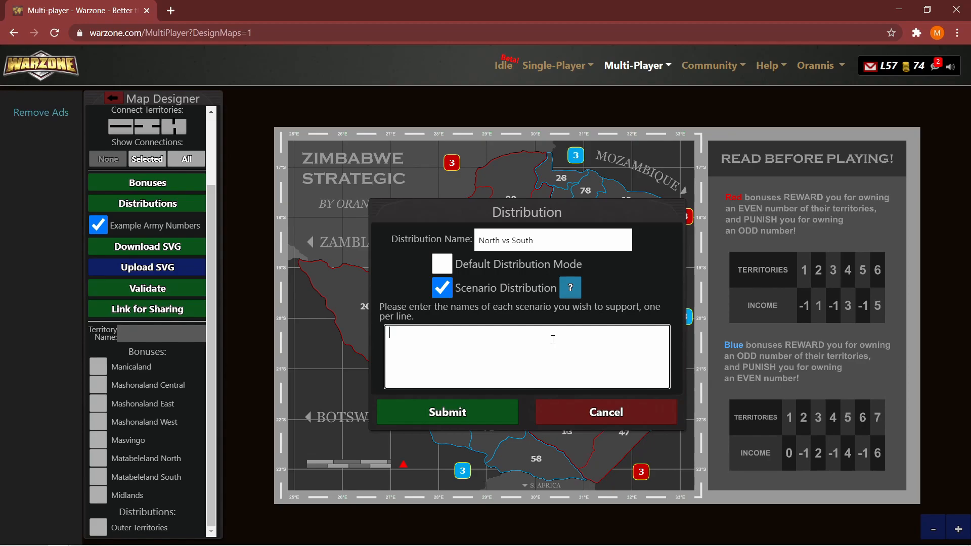
pyautogui.write('North')
pyautogui.press('Return')
pyautogui.write('South')
pyautogui.click(416, 416)
pyautogui.scroll(-1, 114, 445)
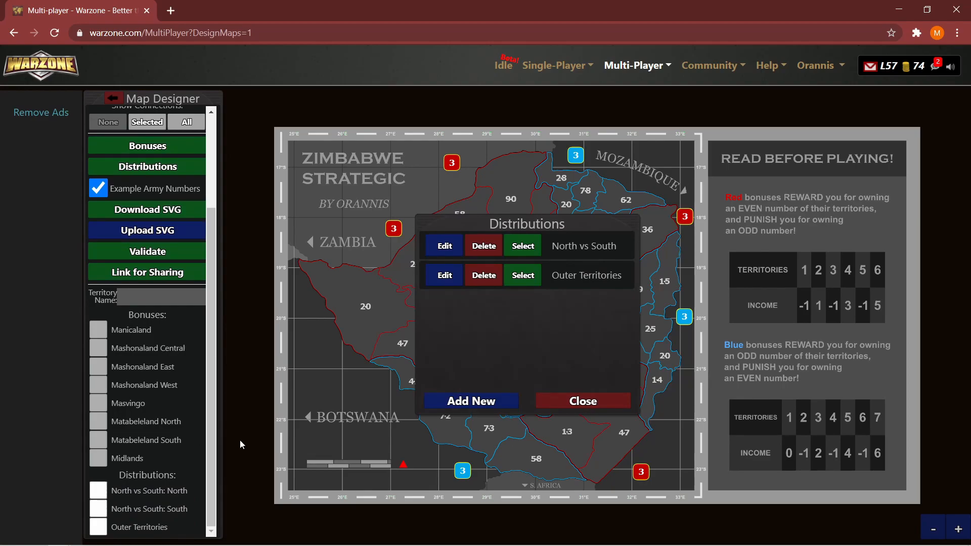
pyautogui.click(540, 402)
# Step: Assign the band of territories across the country's north, from Binga and Kariba to the northeastern border, to the North scenario of North vs South
pyautogui.click(426, 258)
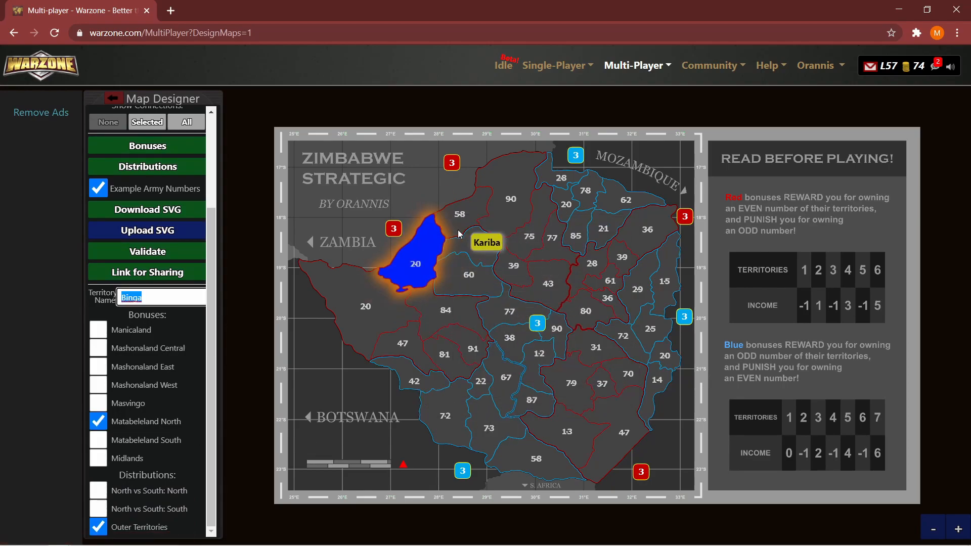
pyautogui.keyDown('ctrl'); pyautogui.click(459, 230); pyautogui.keyUp('ctrl')
pyautogui.keyDown('ctrl'); pyautogui.click(505, 204); pyautogui.keyUp('ctrl')
pyautogui.keyDown('ctrl'); pyautogui.click(556, 183); pyautogui.keyUp('ctrl')
pyautogui.keyDown('ctrl'); pyautogui.click(589, 196); pyautogui.keyUp('ctrl')
pyautogui.keyDown('ctrl'); pyautogui.click(561, 208); pyautogui.keyUp('ctrl')
pyautogui.keyDown('ctrl'); pyautogui.click(531, 235); pyautogui.keyUp('ctrl')
pyautogui.keyDown('ctrl'); pyautogui.click(470, 248); pyautogui.keyUp('ctrl')
pyautogui.keyDown('ctrl'); pyautogui.click(434, 253); pyautogui.keyUp('ctrl')
pyautogui.keyDown('ctrl'); pyautogui.click(554, 239); pyautogui.keyUp('ctrl')
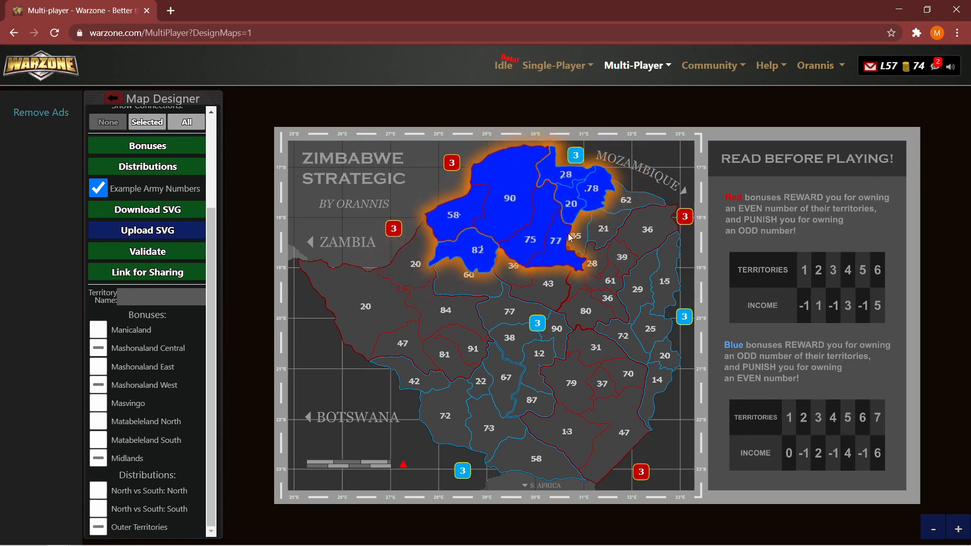
pyautogui.keyDown('ctrl'); pyautogui.click(580, 235); pyautogui.keyUp('ctrl')
pyautogui.keyDown('ctrl'); pyautogui.click(604, 226); pyautogui.keyUp('ctrl')
pyautogui.keyDown('ctrl'); pyautogui.click(620, 200); pyautogui.keyUp('ctrl')
pyautogui.keyDown('ctrl'); pyautogui.click(633, 230); pyautogui.keyUp('ctrl')
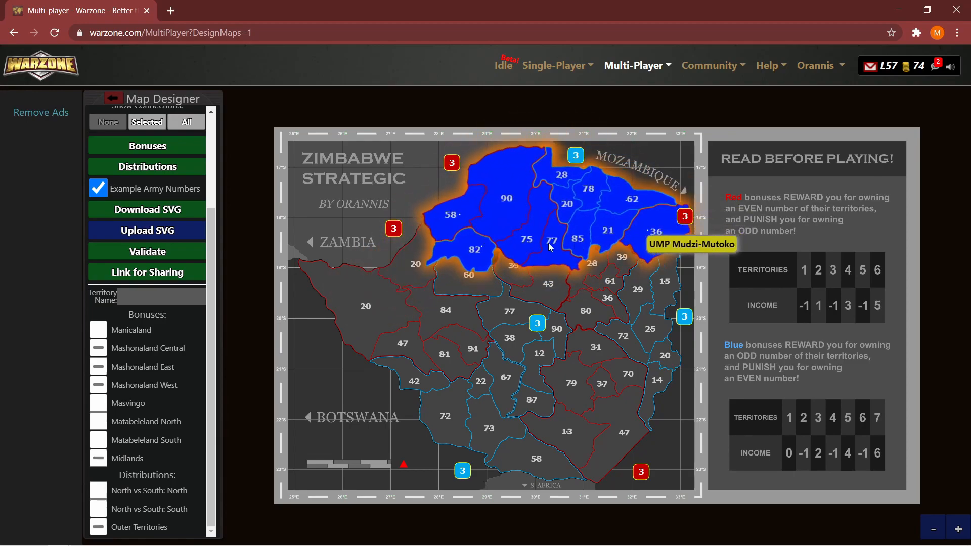
pyautogui.keyDown('ctrl'); pyautogui.click(430, 250); pyautogui.keyUp('ctrl')
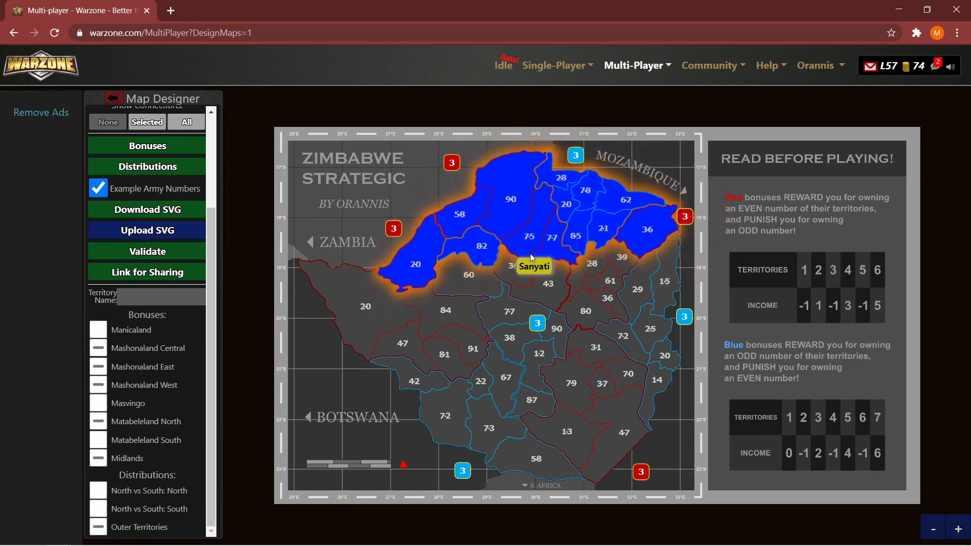
pyautogui.click(98, 490)
# Step: Select the southern territories from Mangwe-Matobo and Insiza to the southeastern border for the South scenario of North vs South, and clear the selection
pyautogui.click(400, 407)
pyautogui.click(457, 417)
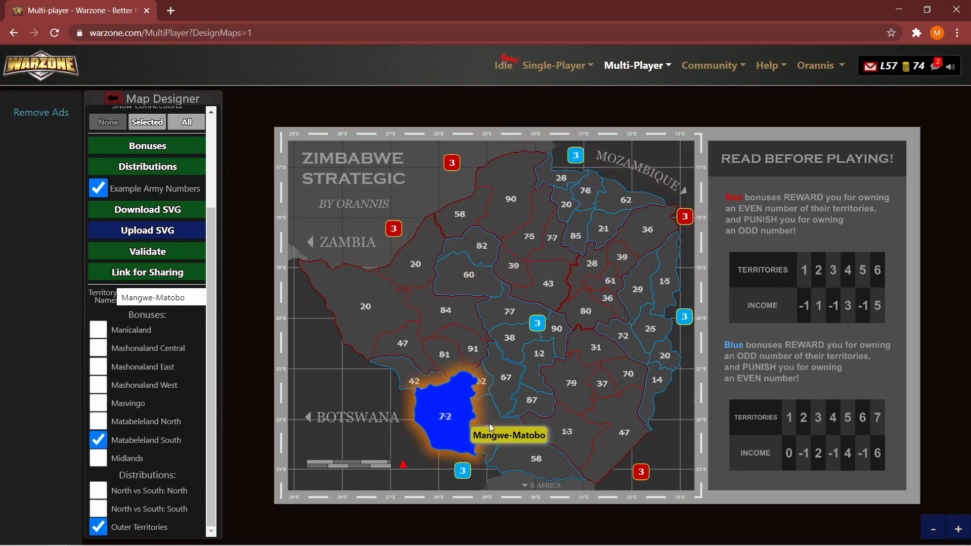
pyautogui.keyDown('ctrl'); pyautogui.click(488, 424); pyautogui.keyUp('ctrl')
pyautogui.keyDown('ctrl'); pyautogui.click(534, 451); pyautogui.keyUp('ctrl')
pyautogui.keyDown('ctrl'); pyautogui.click(563, 432); pyautogui.keyUp('ctrl')
pyautogui.keyDown('ctrl'); pyautogui.click(626, 433); pyautogui.keyUp('ctrl')
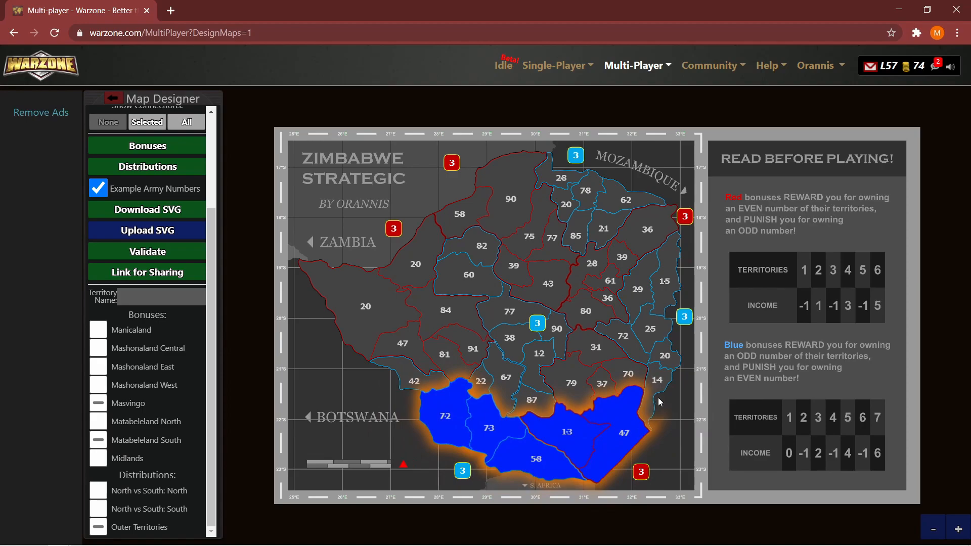
pyautogui.keyDown('ctrl'); pyautogui.click(627, 378); pyautogui.keyUp('ctrl')
pyautogui.keyDown('ctrl'); pyautogui.click(653, 386); pyautogui.keyUp('ctrl')
pyautogui.keyDown('ctrl'); pyautogui.click(600, 383); pyautogui.keyUp('ctrl')
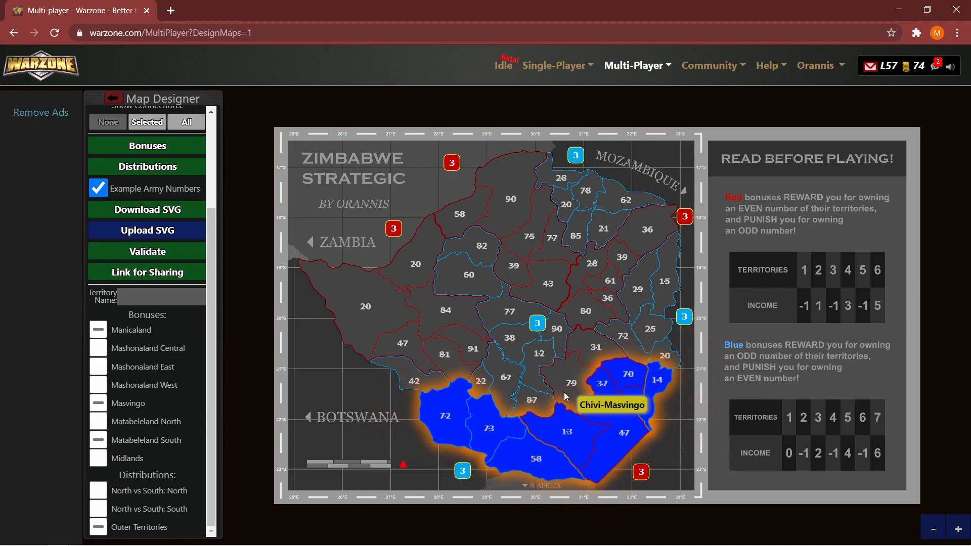
pyautogui.keyDown('ctrl'); pyautogui.click(571, 383); pyautogui.keyUp('ctrl')
pyautogui.keyDown('ctrl'); pyautogui.click(466, 382); pyautogui.keyUp('ctrl')
pyautogui.keyDown('ctrl'); pyautogui.click(496, 381); pyautogui.keyUp('ctrl')
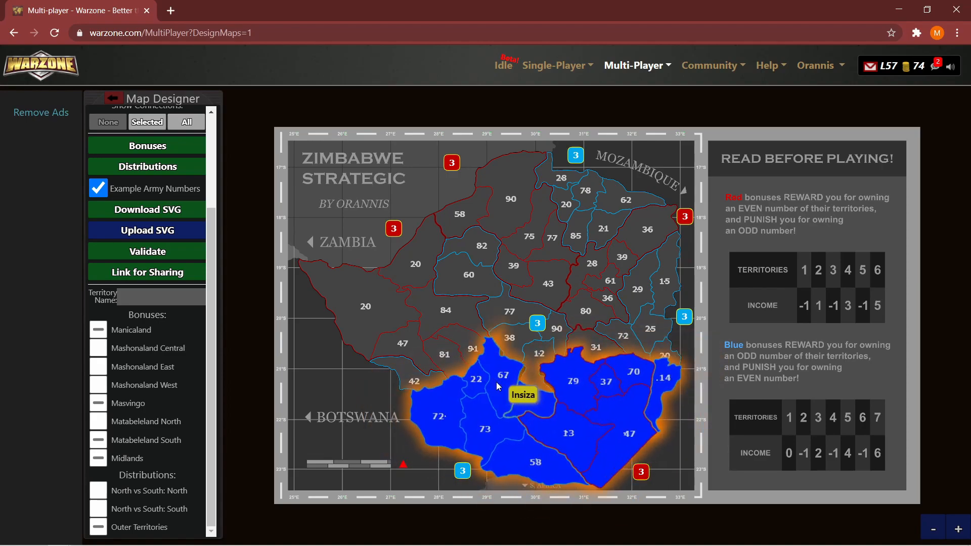
pyautogui.click(260, 485)
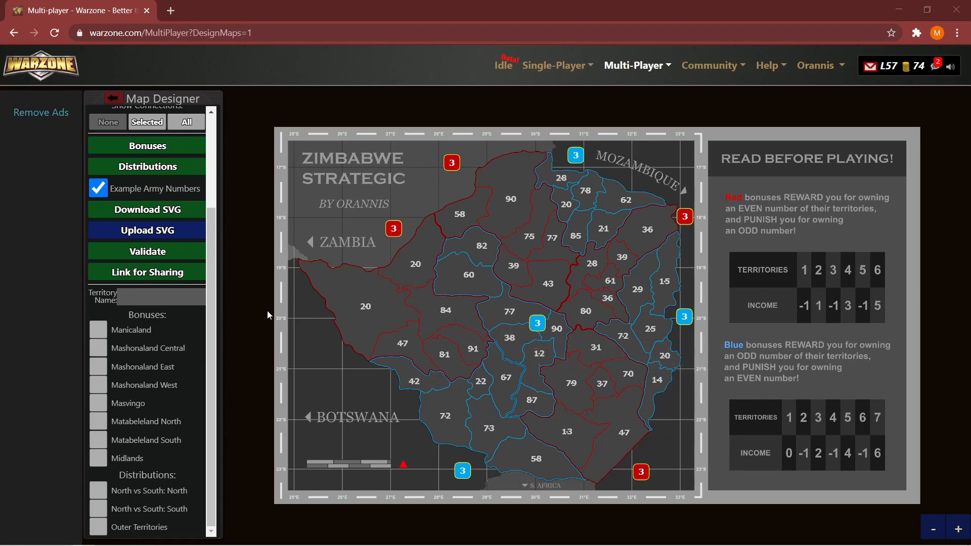
# Step: Leave the map designer, resolve the unsaved changes prompt, and return to the Zimbabwe map family page
pyautogui.scroll(3, 183, 317)
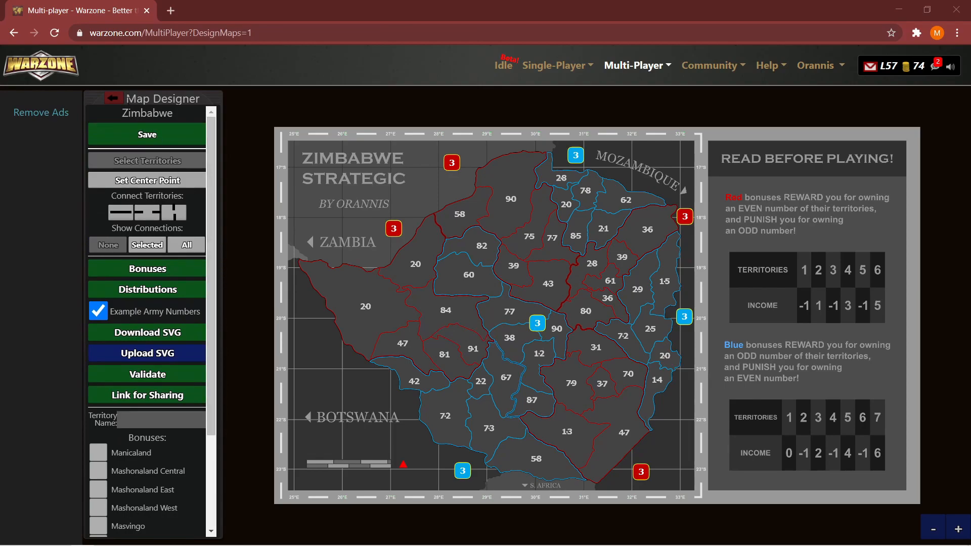
pyautogui.click(113, 98)
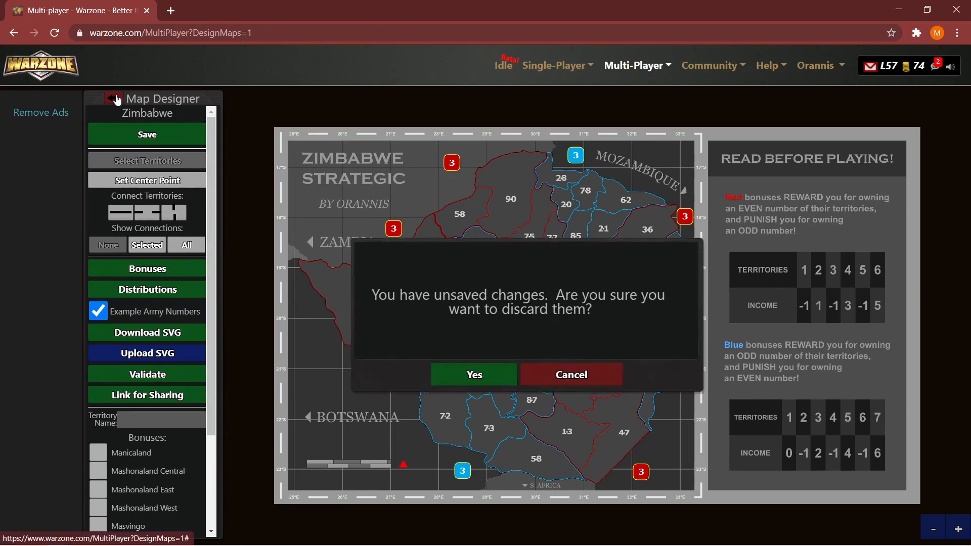
pyautogui.click(526, 378)
pyautogui.click(109, 99)
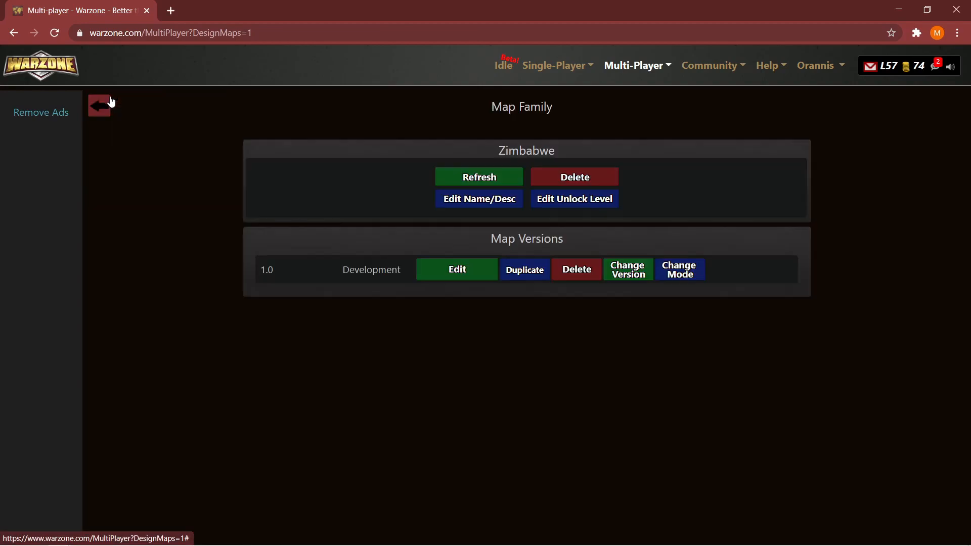
# Step: Switch map version 1.0 to Testing mode, review the available states again, and return to the map family page
pyautogui.click(680, 281)
pyautogui.click(566, 296)
pyautogui.click(679, 278)
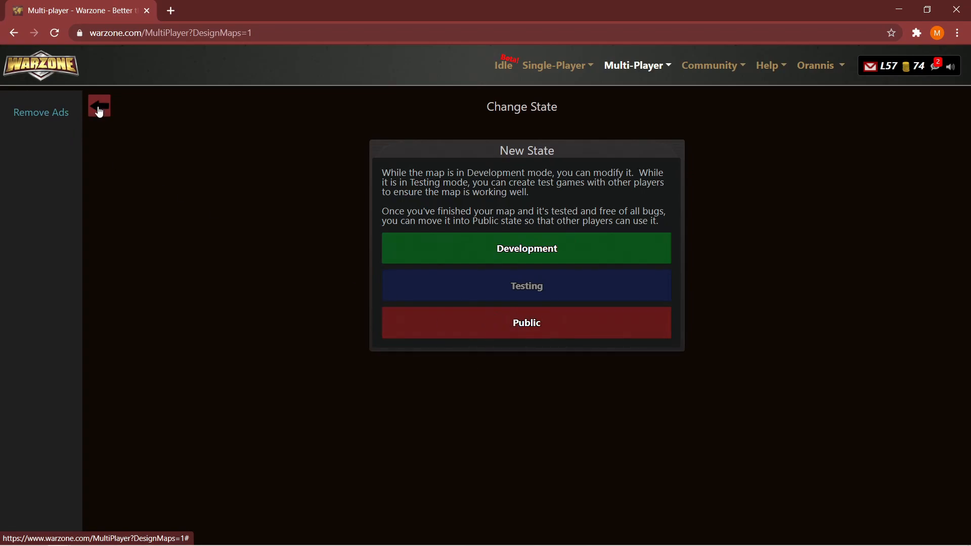
pyautogui.click(98, 105)
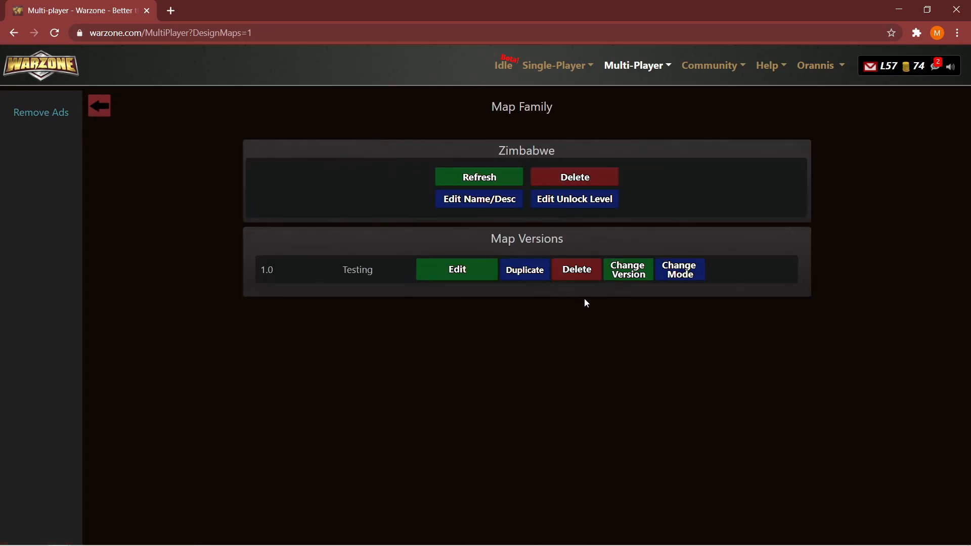